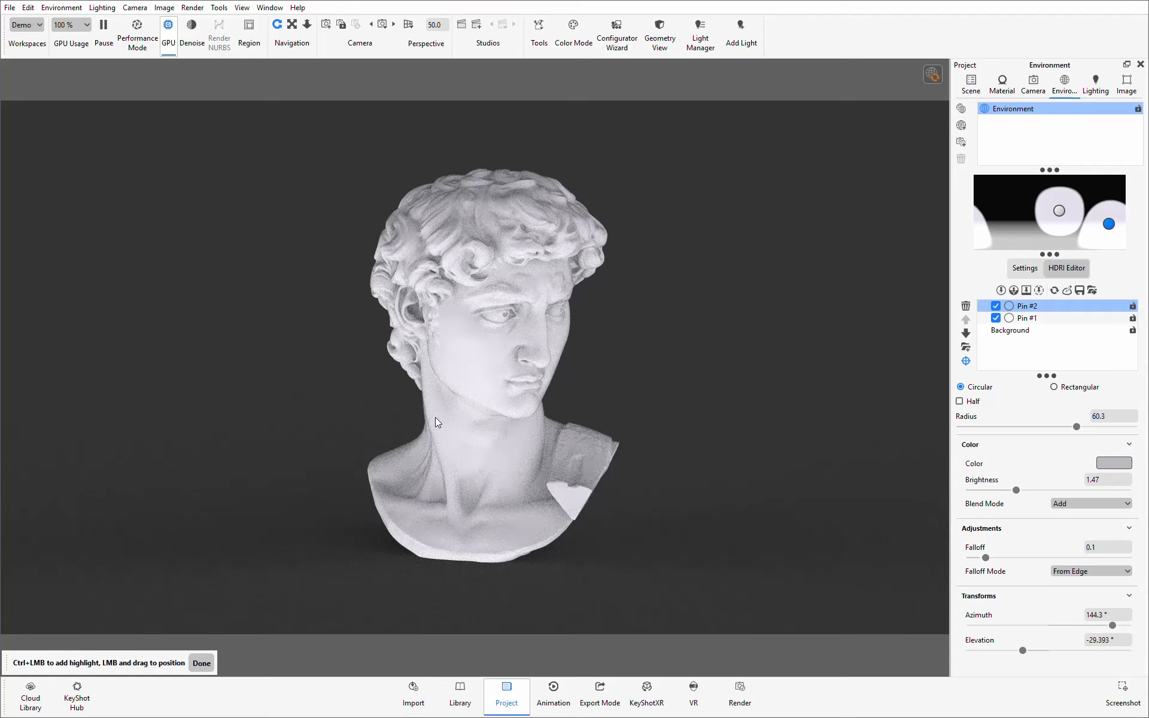
# Finish placing Pin #2, then set its brightness to 0.285 and its color temperature to 4924 Kelvin.
pyautogui.click(201, 663)
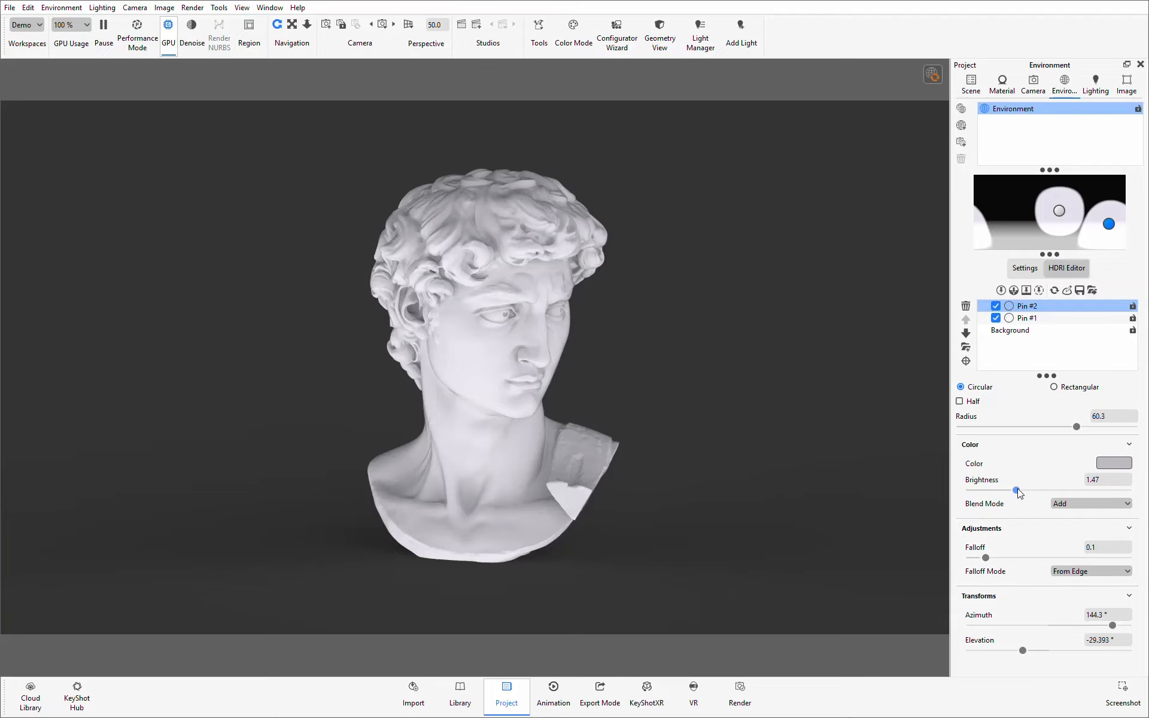
pyautogui.moveTo(1016, 492); pyautogui.dragTo(979, 494)
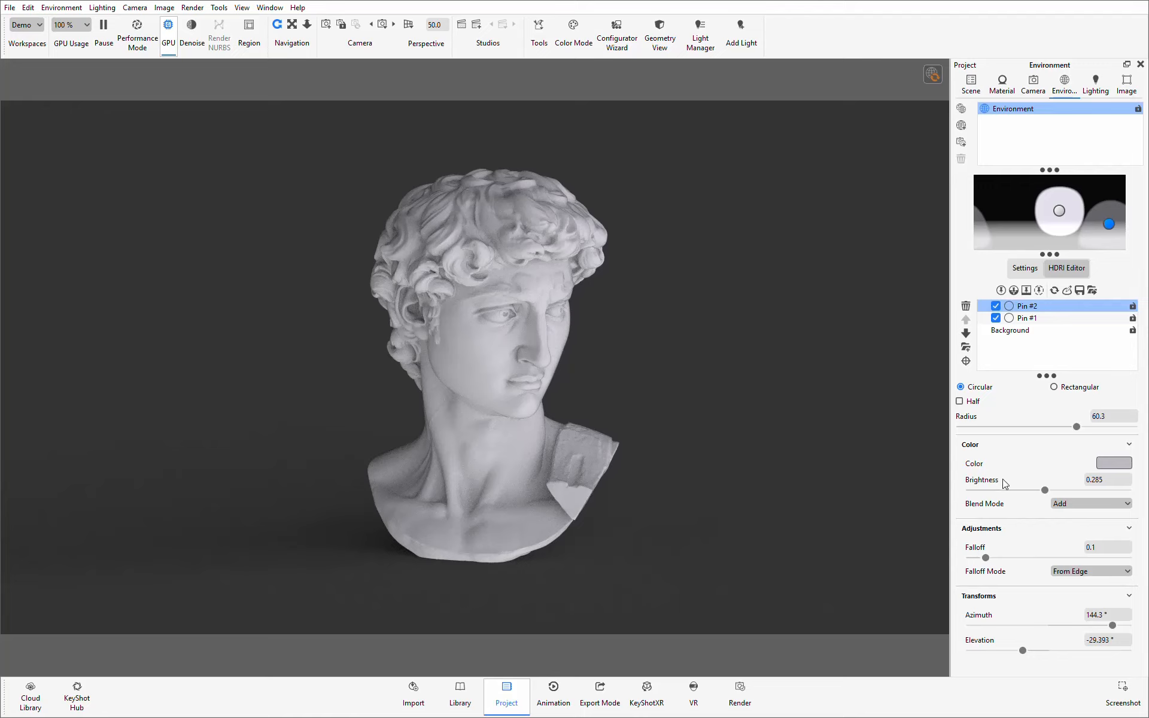
pyautogui.click(1111, 462)
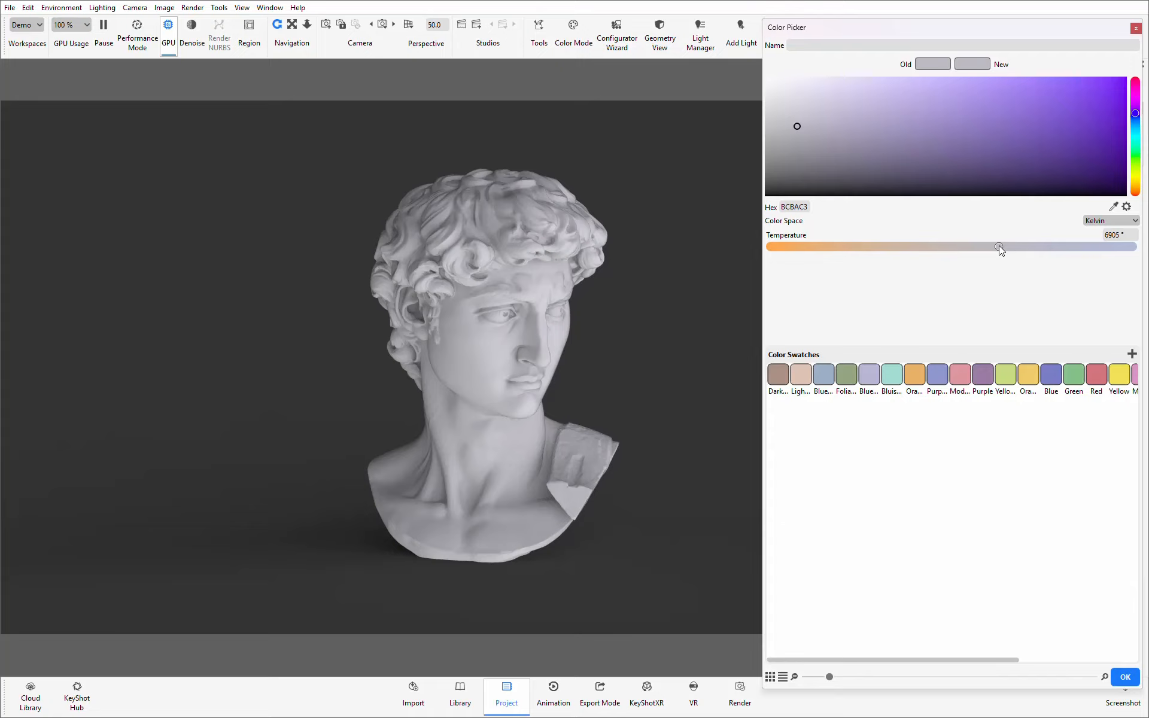
pyautogui.moveTo(999, 246); pyautogui.dragTo(897, 246)
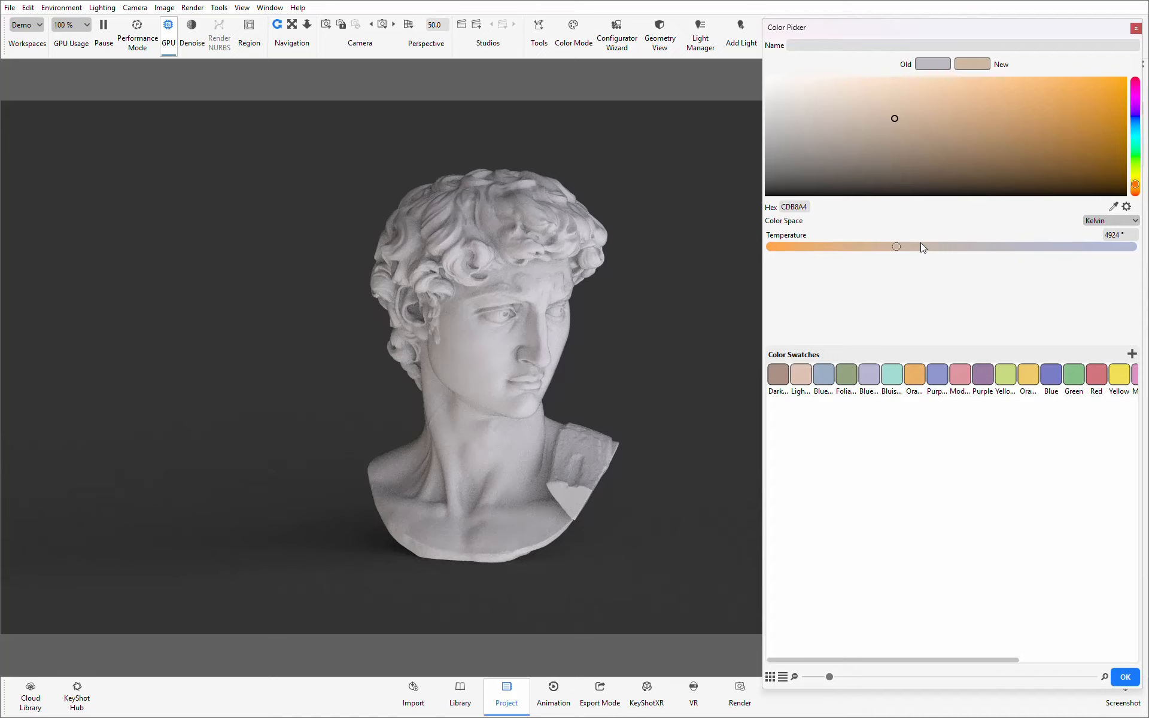
pyautogui.click(1124, 678)
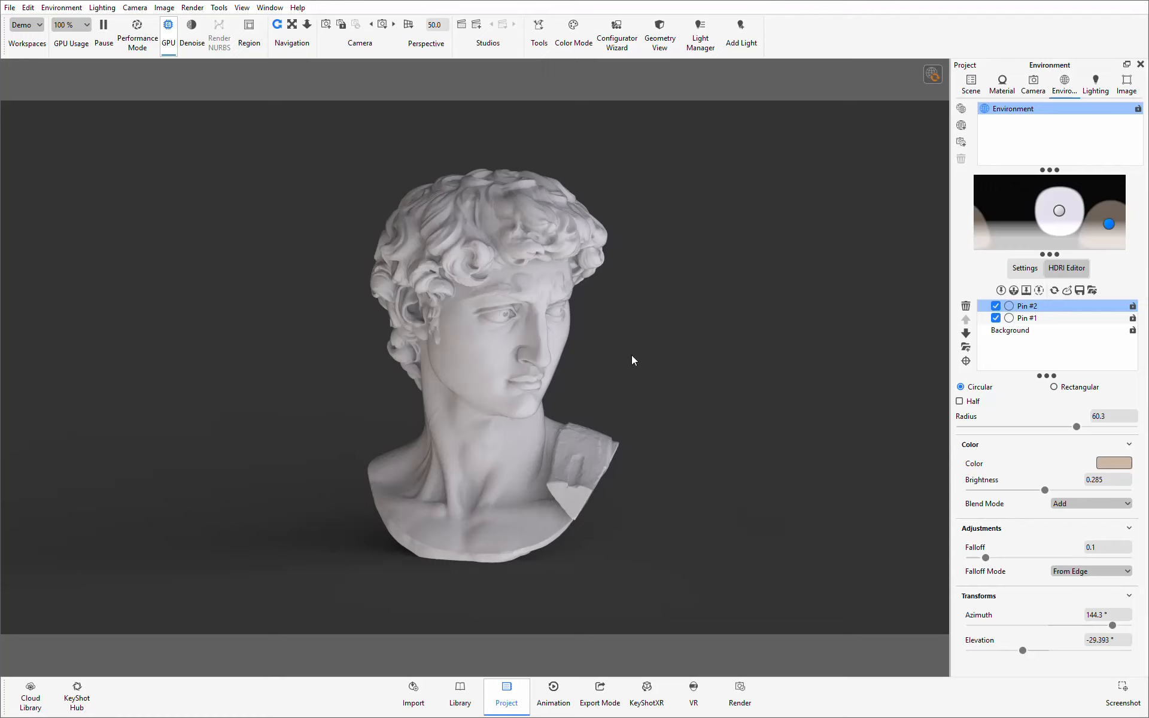
# Add a third circular pin and position it at azimuth -121.463° and elevation 4.39°, temporarily using the Lighting Environment instead of Color as background.
pyautogui.click(1002, 292)
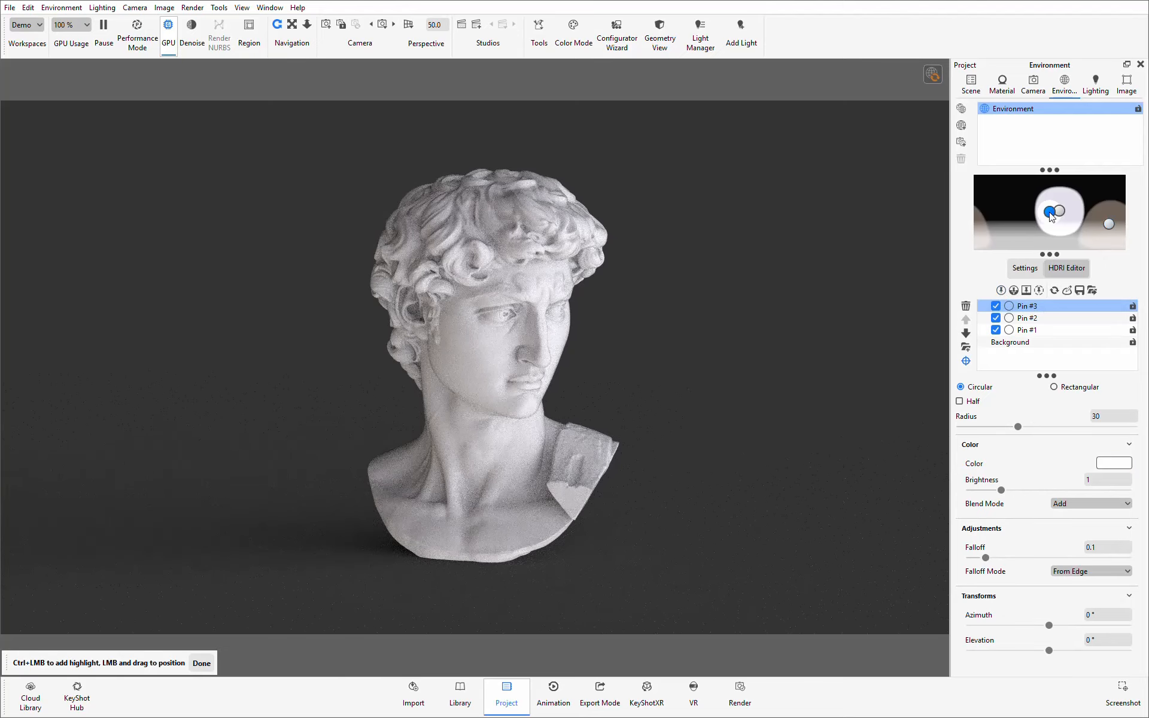
pyautogui.moveTo(1050, 212); pyautogui.dragTo(1021, 218)
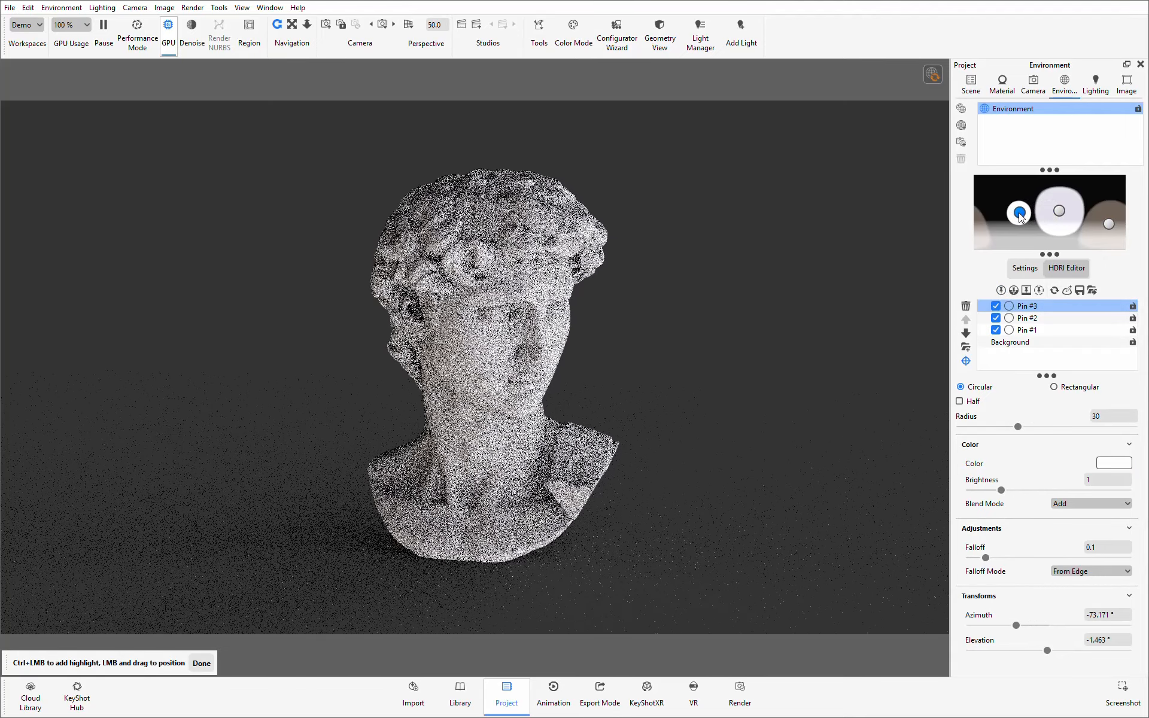
pyautogui.click(1025, 268)
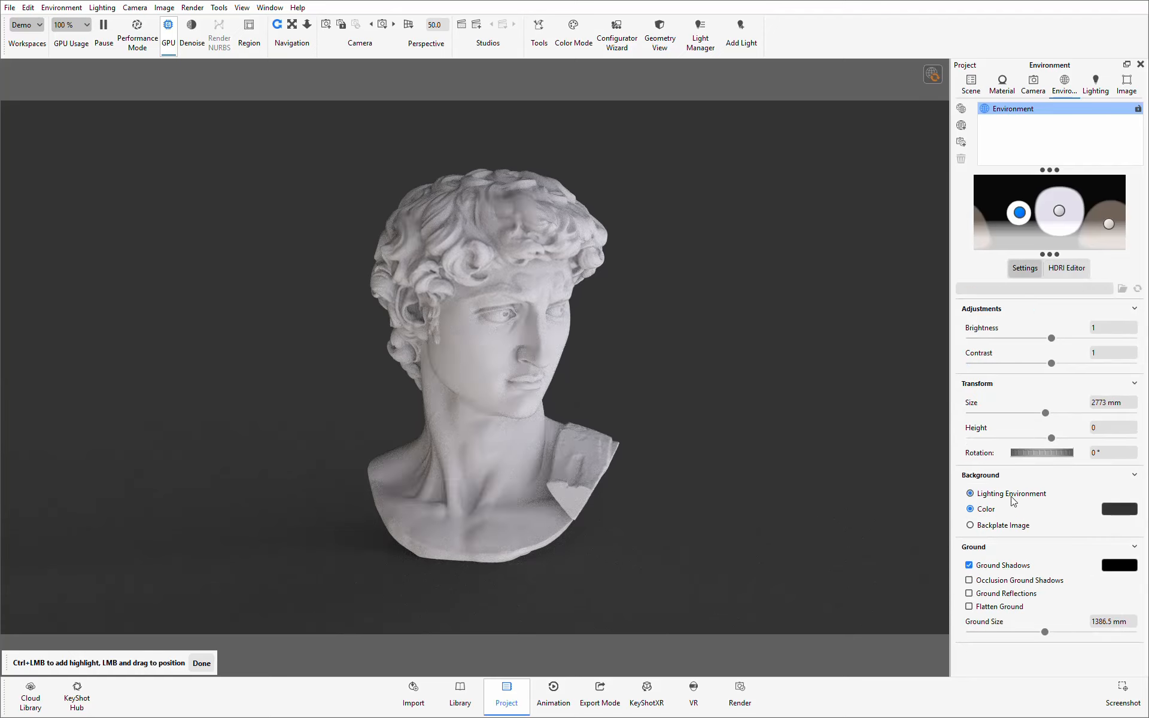
pyautogui.click(971, 494)
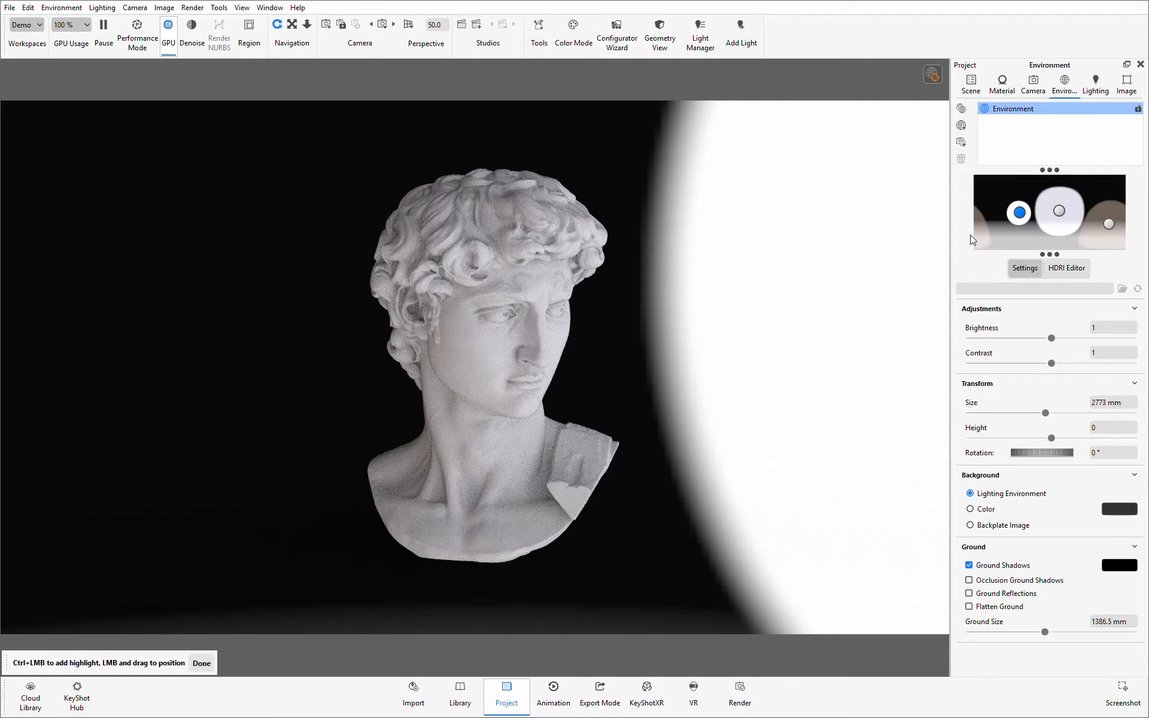
pyautogui.moveTo(1020, 217); pyautogui.dragTo(1001, 214)
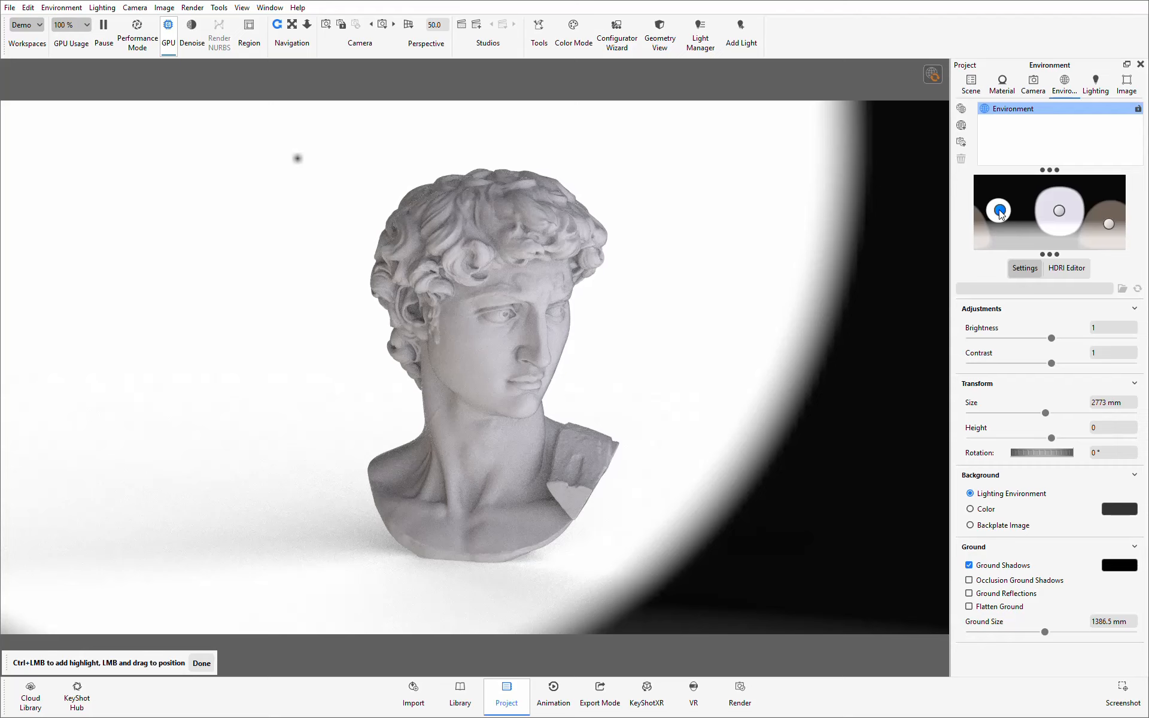
pyautogui.click(972, 511)
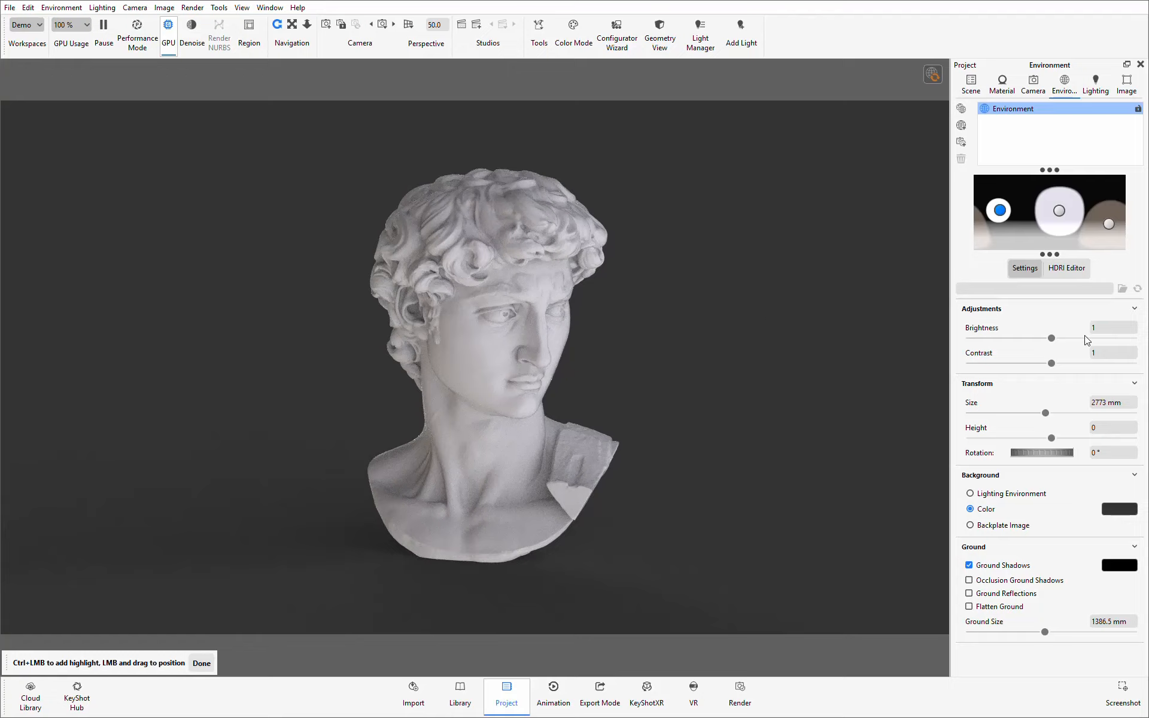
# Adjust the brightness of Pin #3 in the HDRI Editor to 1.02.
pyautogui.click(1071, 272)
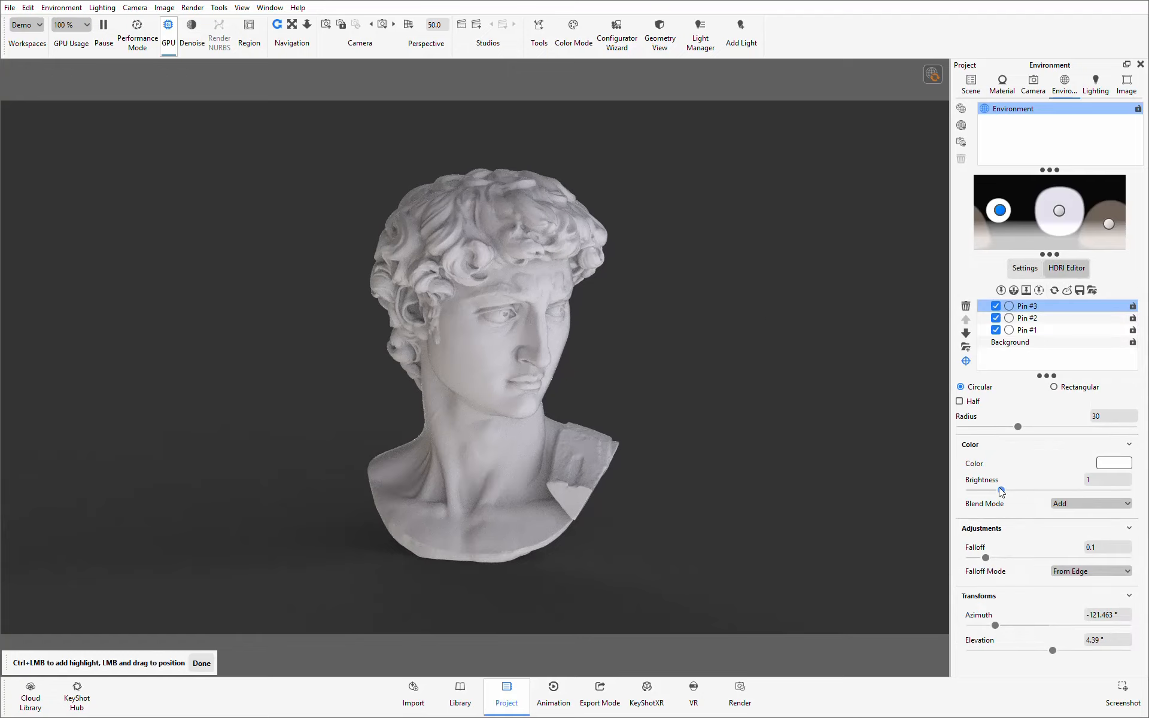
pyautogui.moveTo(1002, 490); pyautogui.dragTo(987, 491)
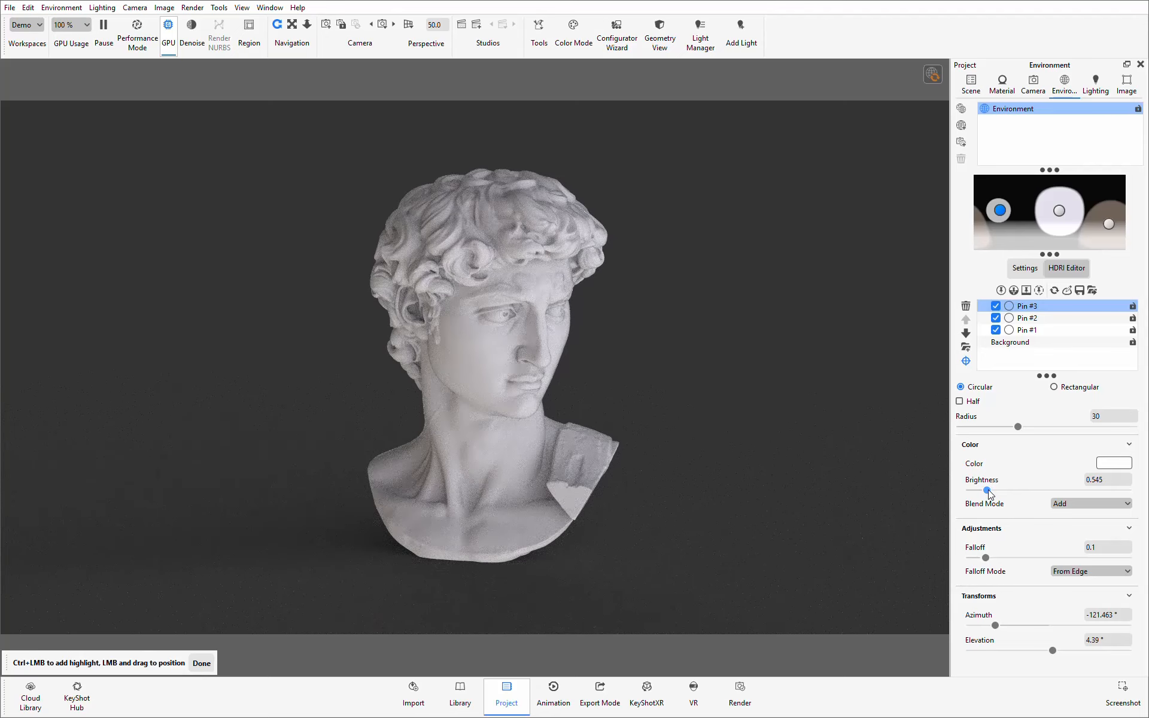
pyautogui.moveTo(988, 491); pyautogui.dragTo(1002, 491)
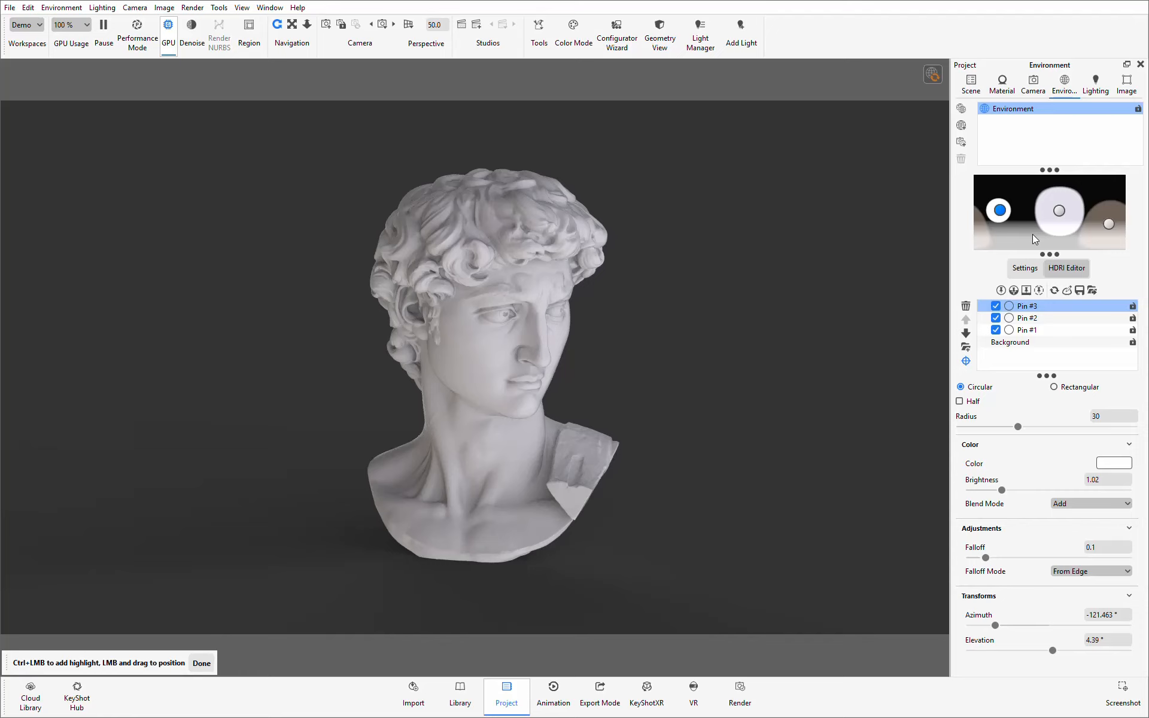
pyautogui.doubleClick(1004, 295)
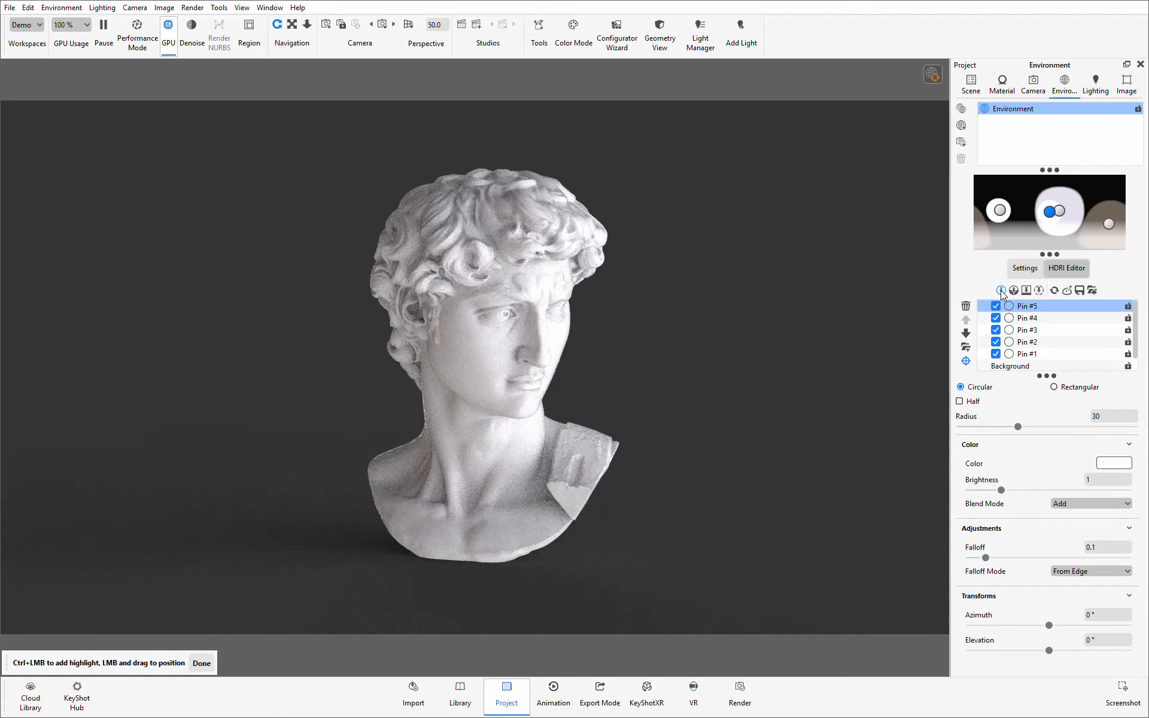
pyautogui.hotkey('ctrl', 'z')
pyautogui.hotkey('ctrl', 'z')
# Add a circular gradient pin to the environment and place its highlight on the bust's cheek near the ear.
pyautogui.click(1013, 290)
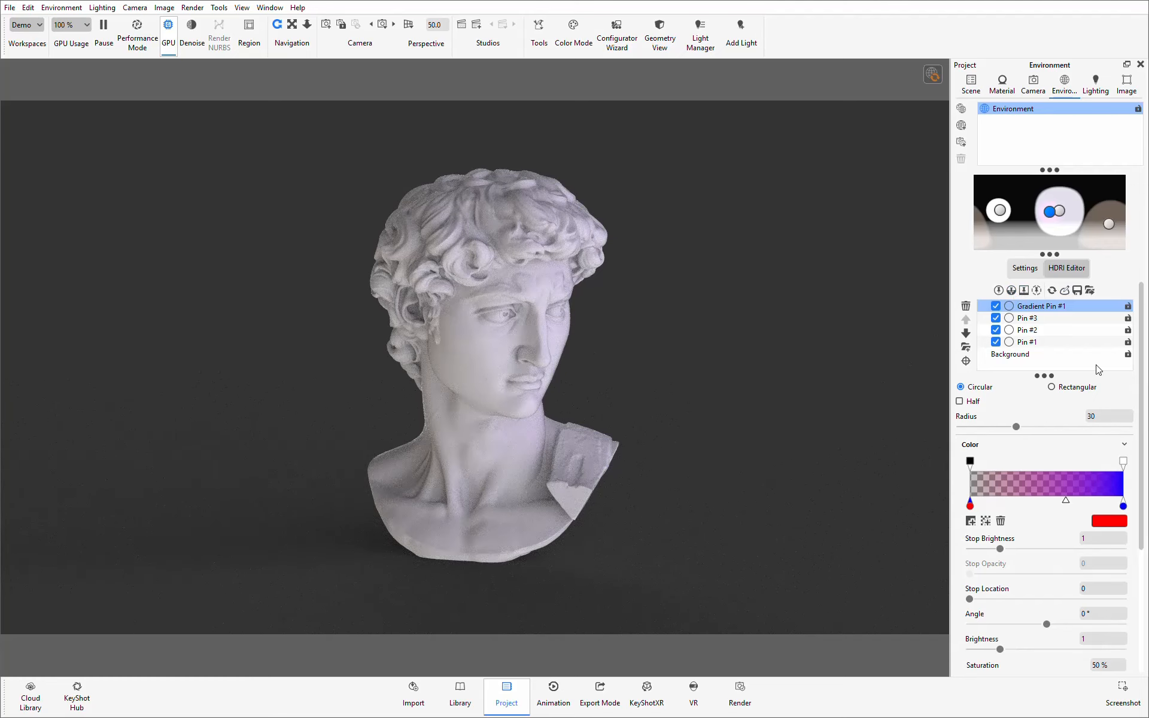
pyautogui.moveTo(1054, 219); pyautogui.dragTo(1061, 213)
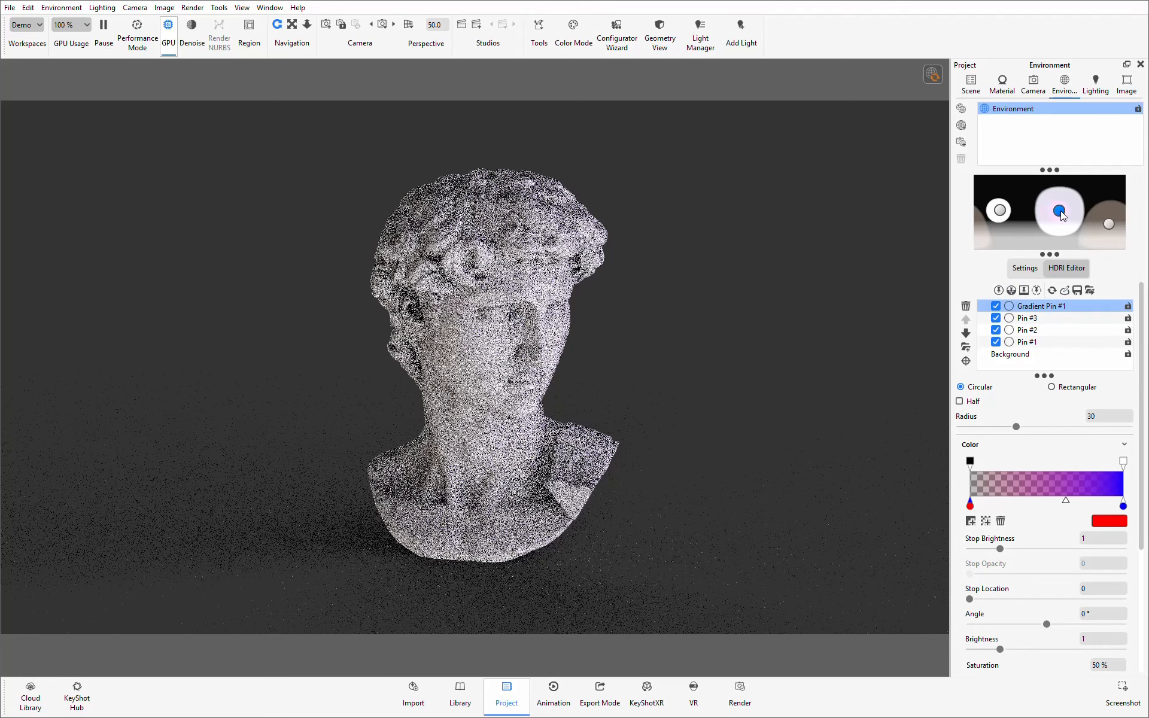
pyautogui.click(966, 362)
pyautogui.click(461, 329)
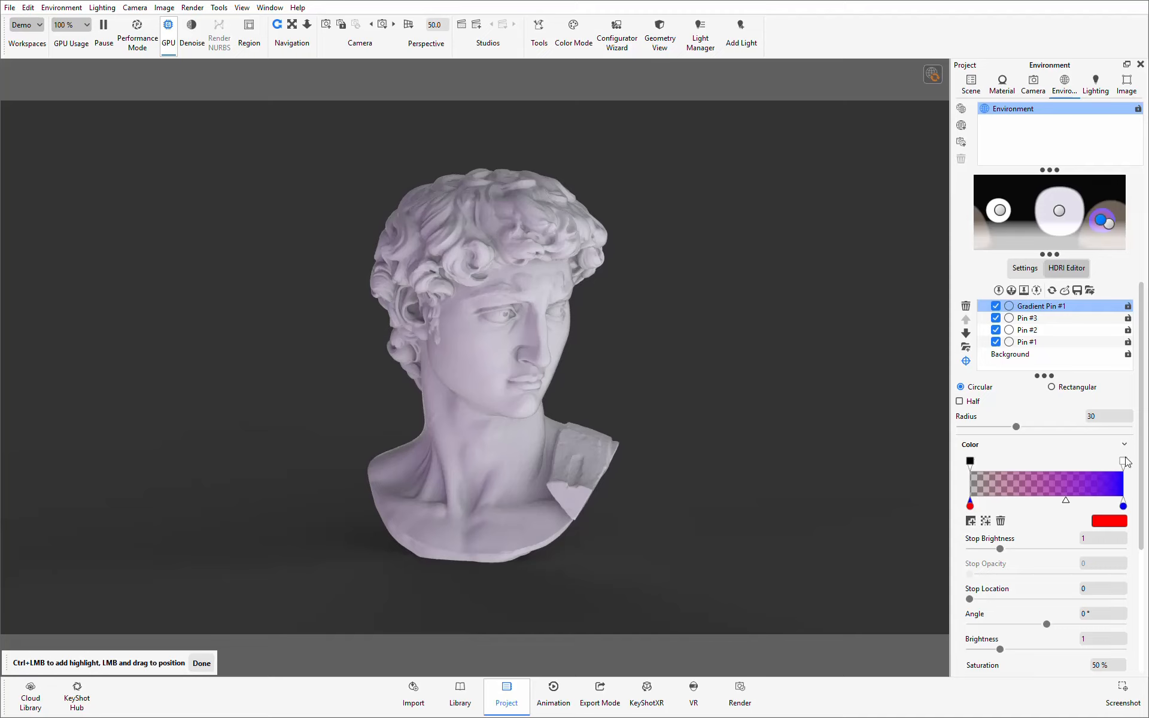
# Set the opacity of the gradient pin's first stop, at location 0, to 0.424.
pyautogui.click(970, 462)
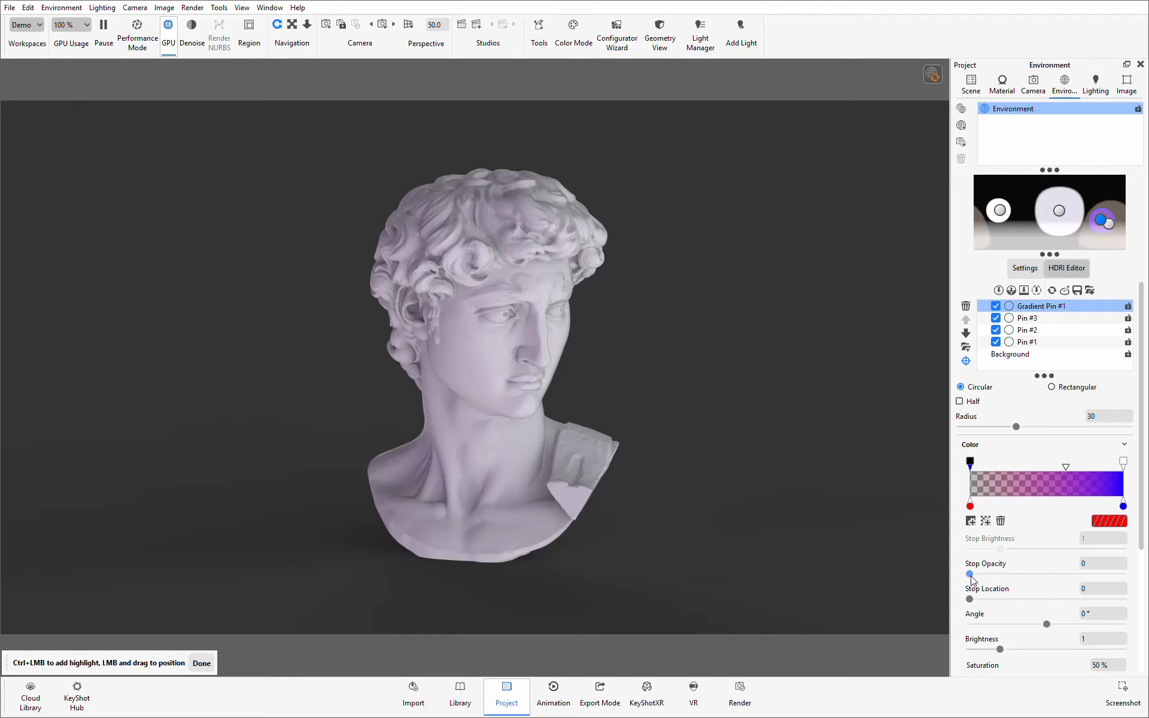
pyautogui.moveTo(970, 574); pyautogui.dragTo(1143, 586)
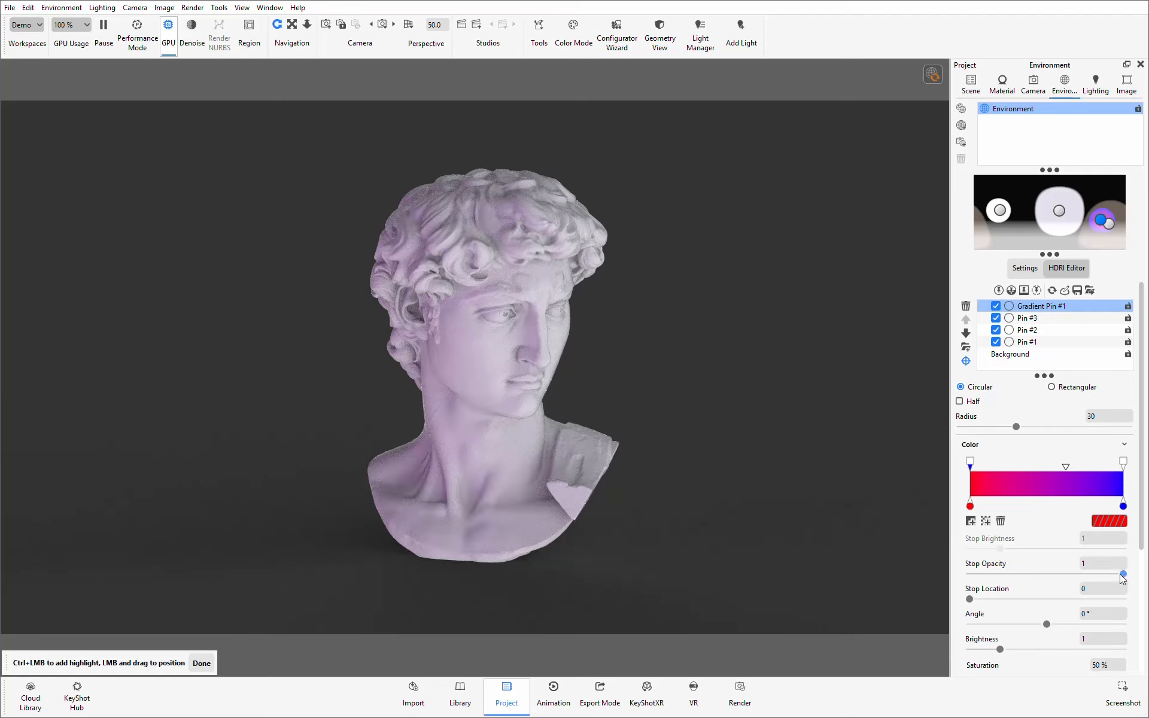
pyautogui.moveTo(1124, 575); pyautogui.dragTo(1035, 574)
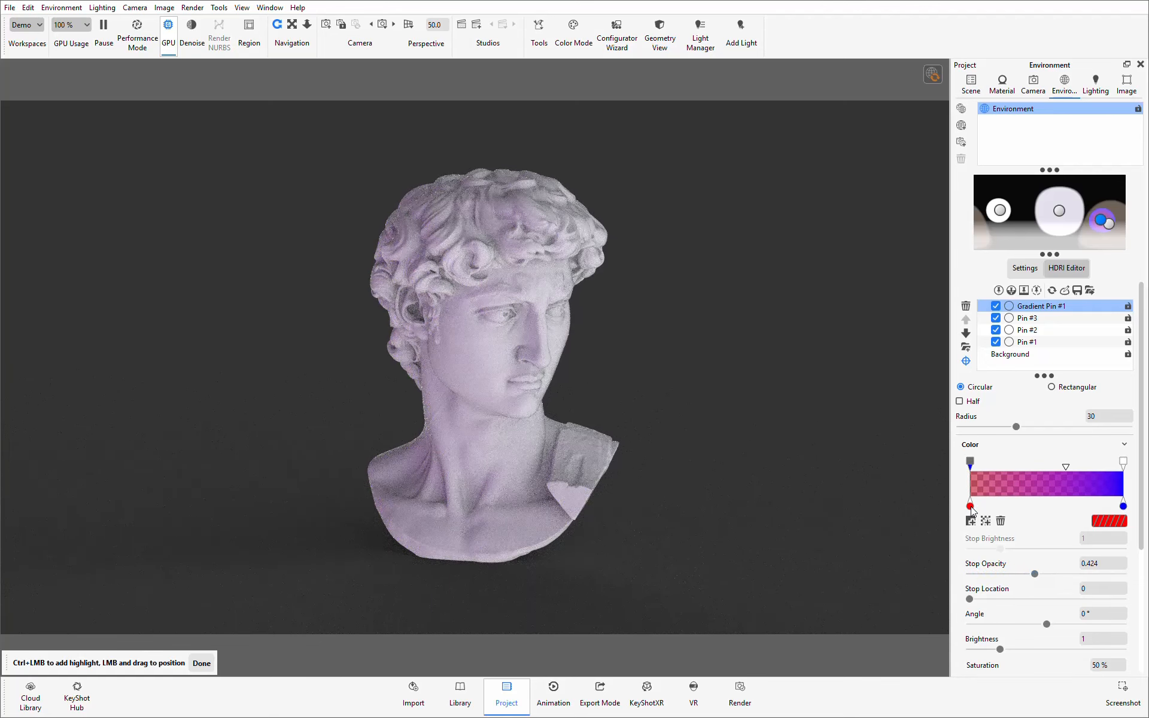
# Change the gradient pin's red start color to the Yellow swatch.
pyautogui.click(1111, 521)
pyautogui.click(1120, 375)
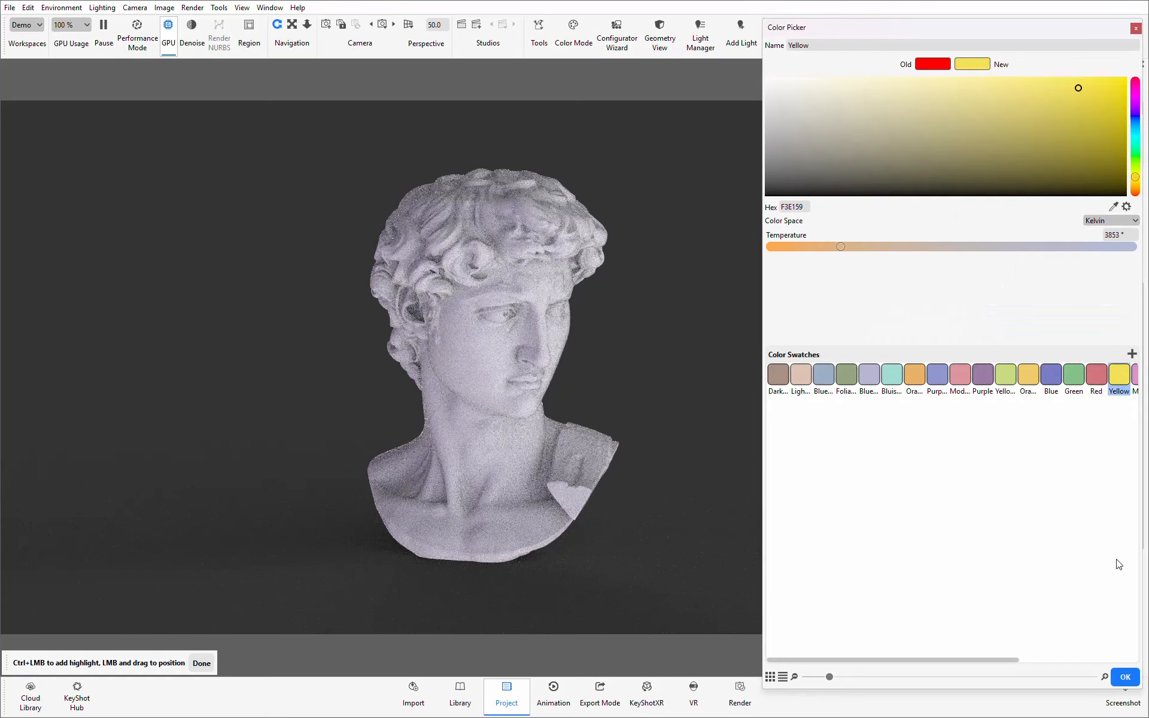
pyautogui.click(1125, 677)
# Change the gradient pin's blue end color to light gray D3D3D3 and finish the highlight placement.
pyautogui.click(1124, 507)
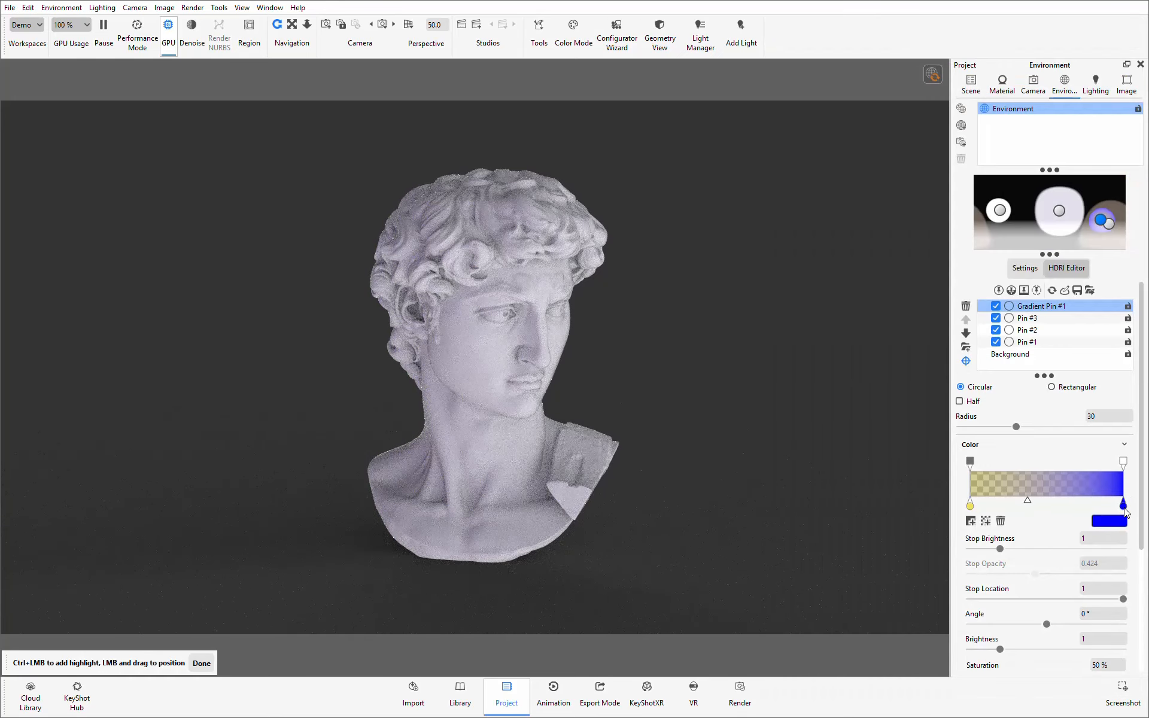
pyautogui.click(1109, 520)
pyautogui.moveTo(821, 134); pyautogui.dragTo(748, 114)
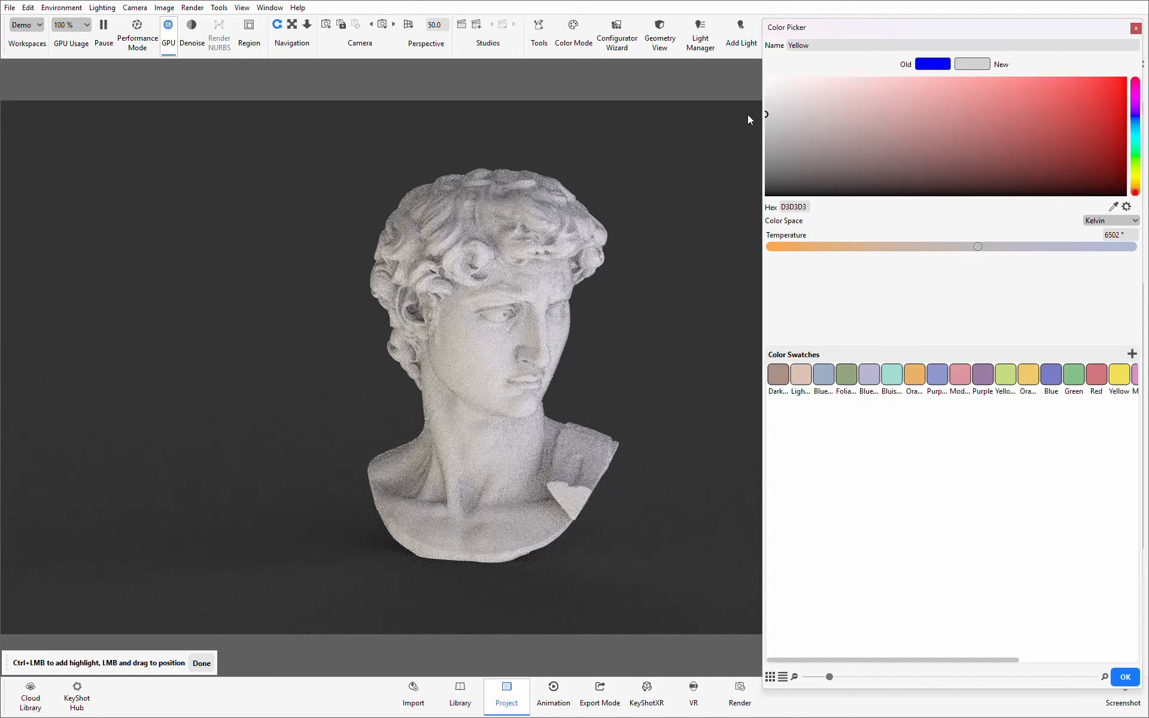
pyautogui.click(1124, 677)
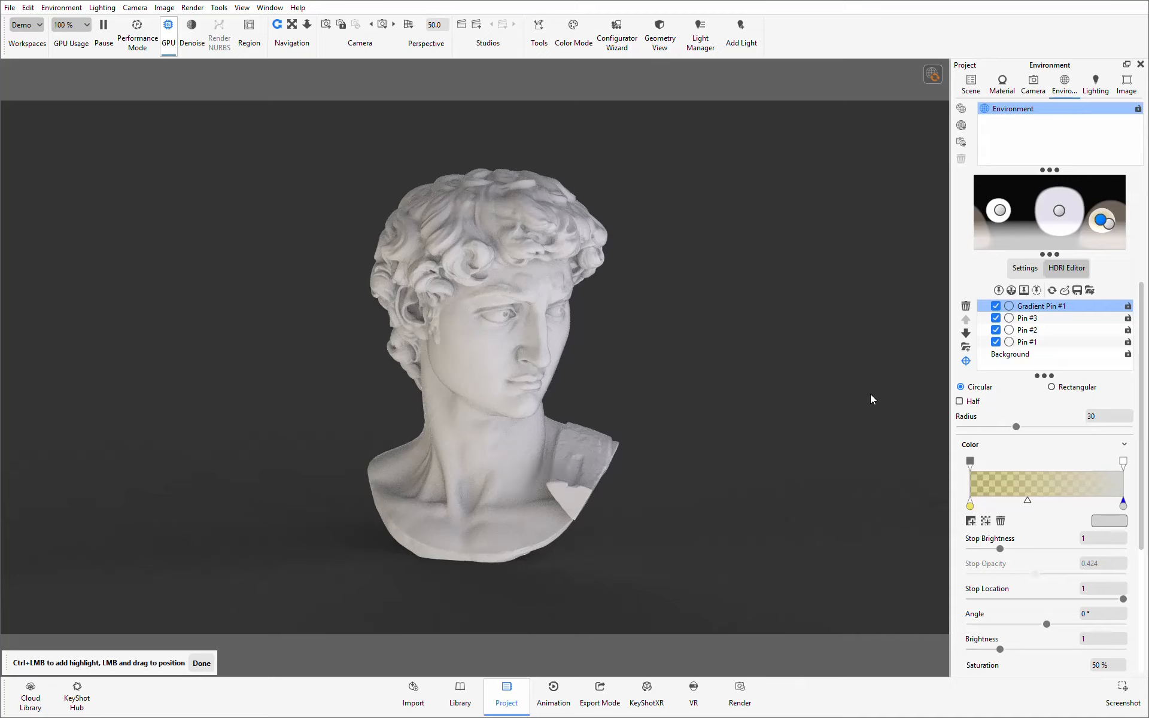
pyautogui.click(201, 663)
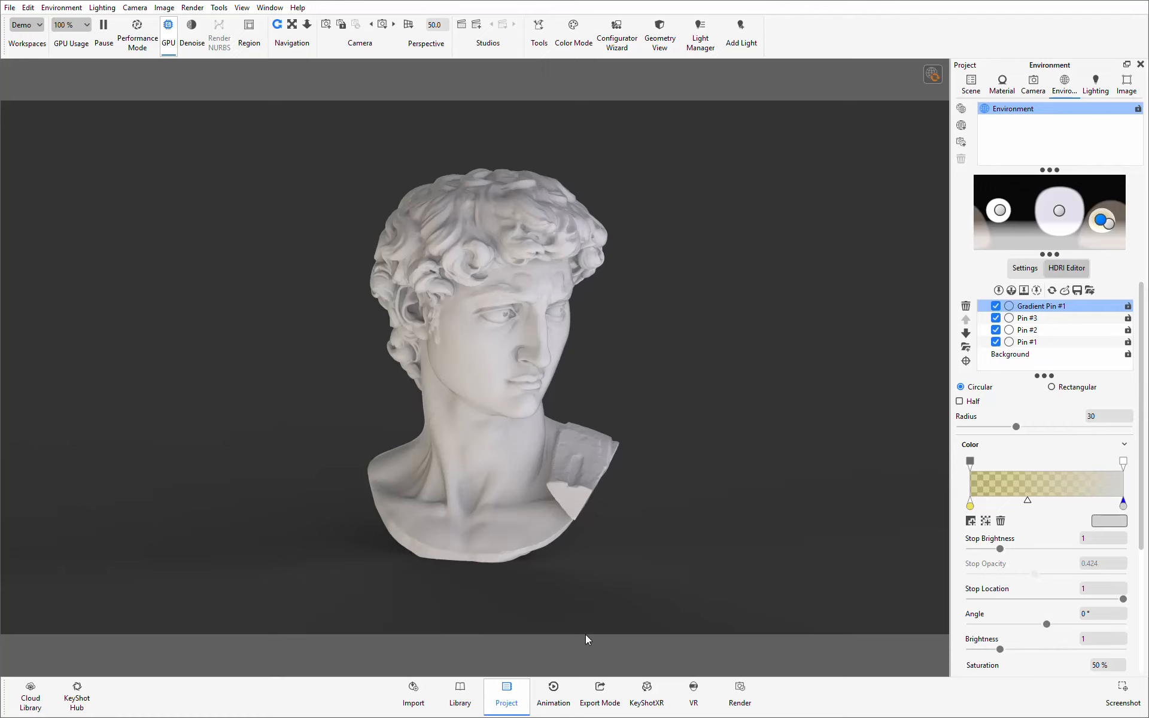
# Add the All Black 4K environment from the library to the project as a second environment.
pyautogui.click(464, 699)
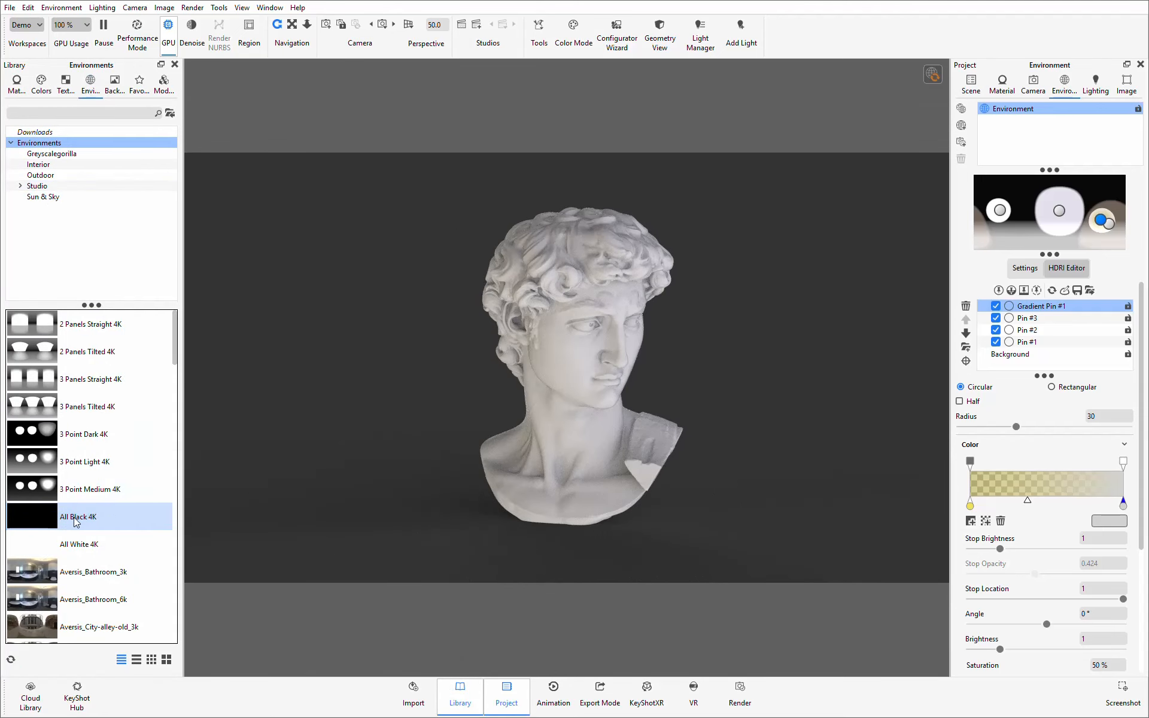
pyautogui.moveTo(49, 521); pyautogui.dragTo(1020, 137)
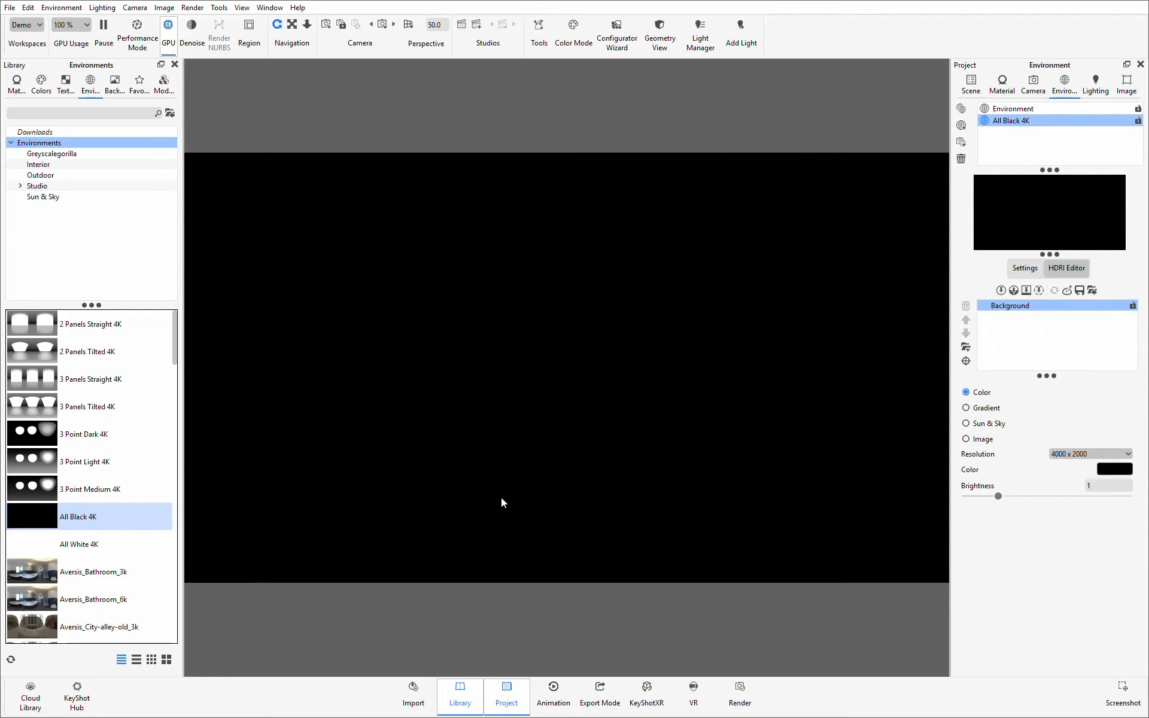
pyautogui.click(466, 700)
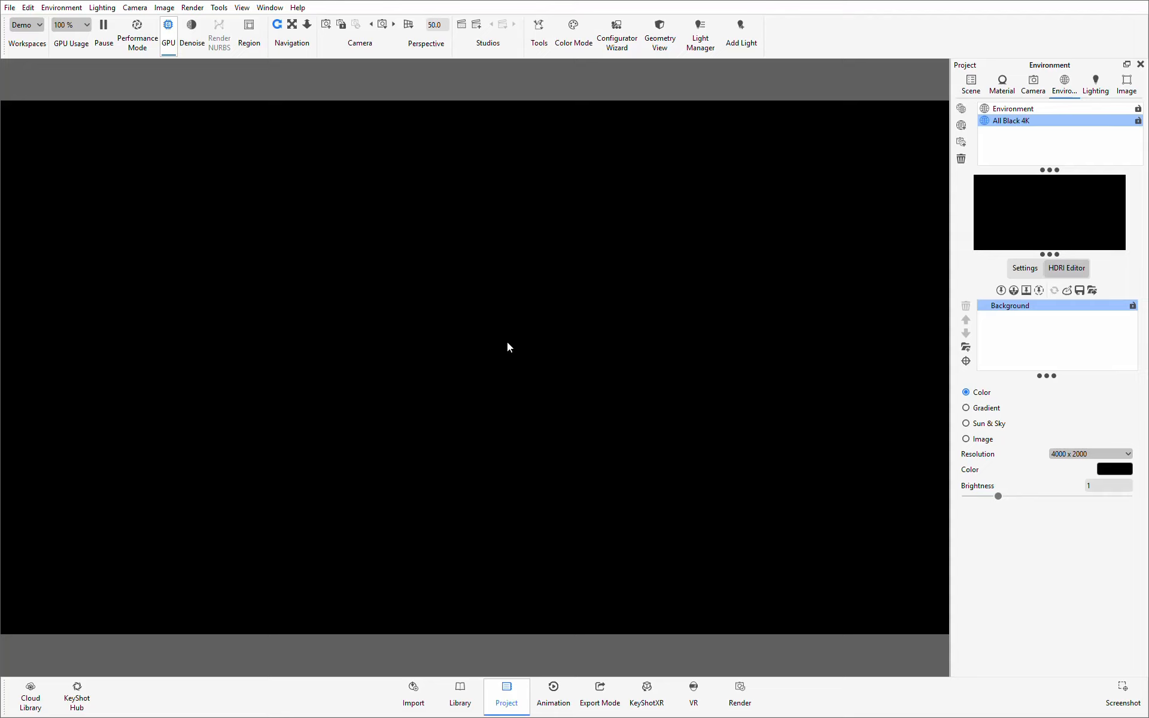
# Add a Planar Light to the scene.
pyautogui.click(970, 85)
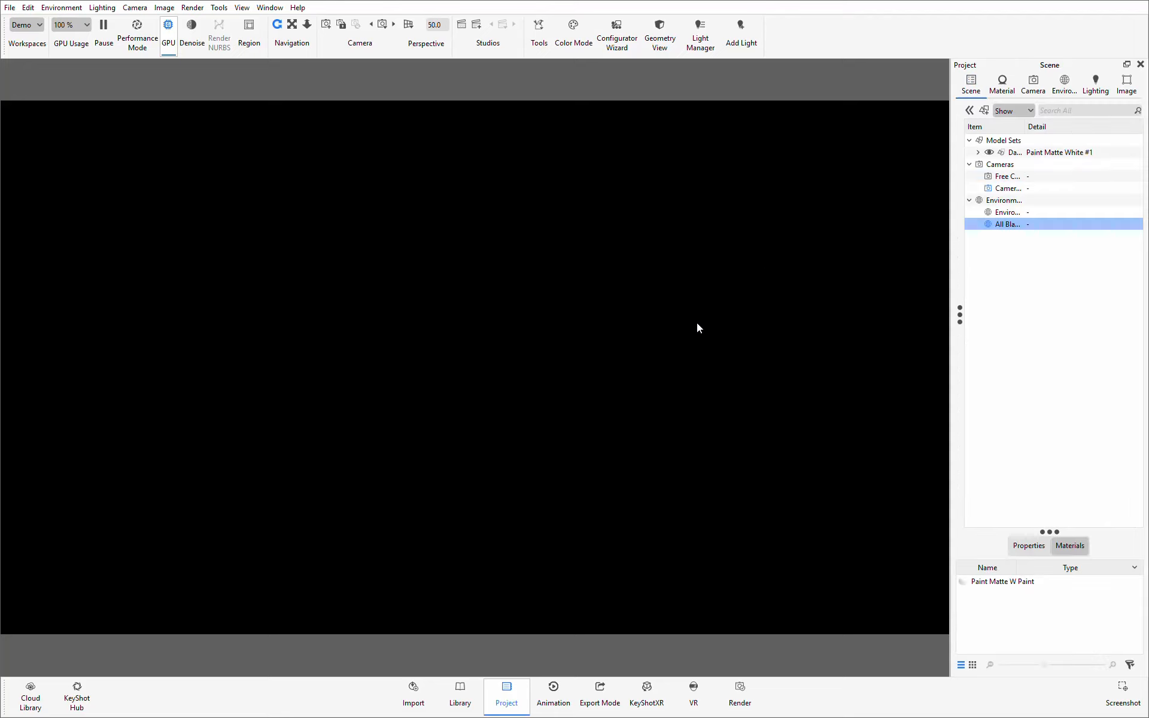
pyautogui.click(30, 9)
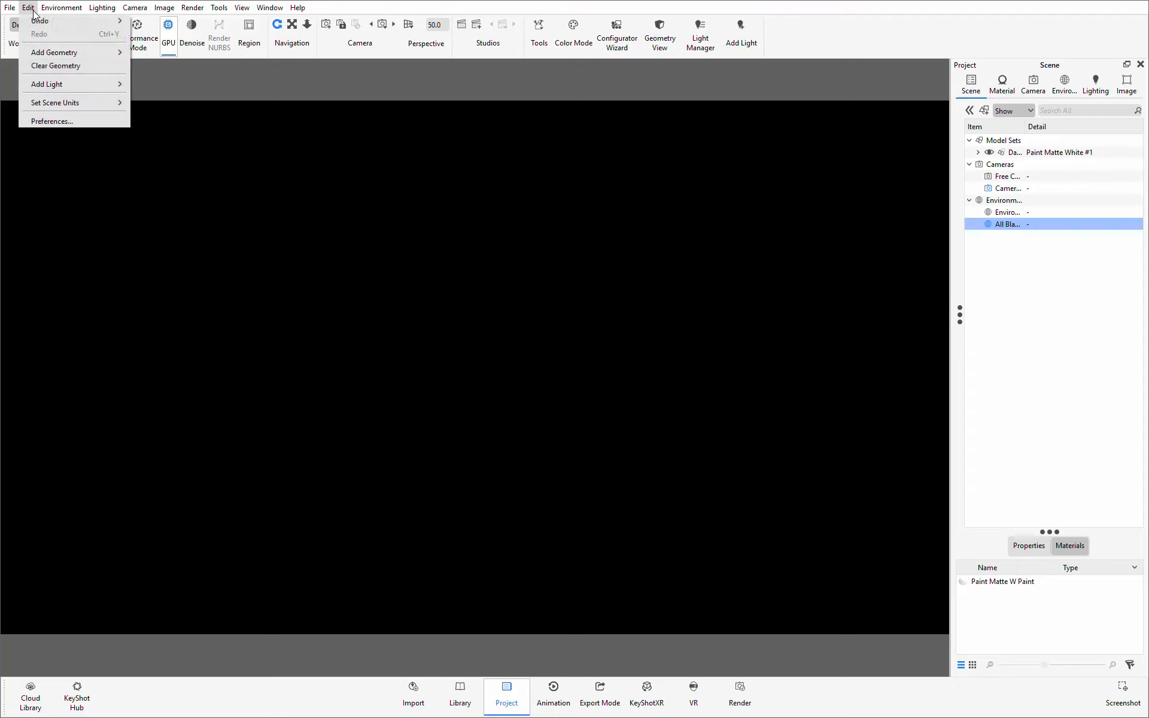
pyautogui.moveTo(89, 89)
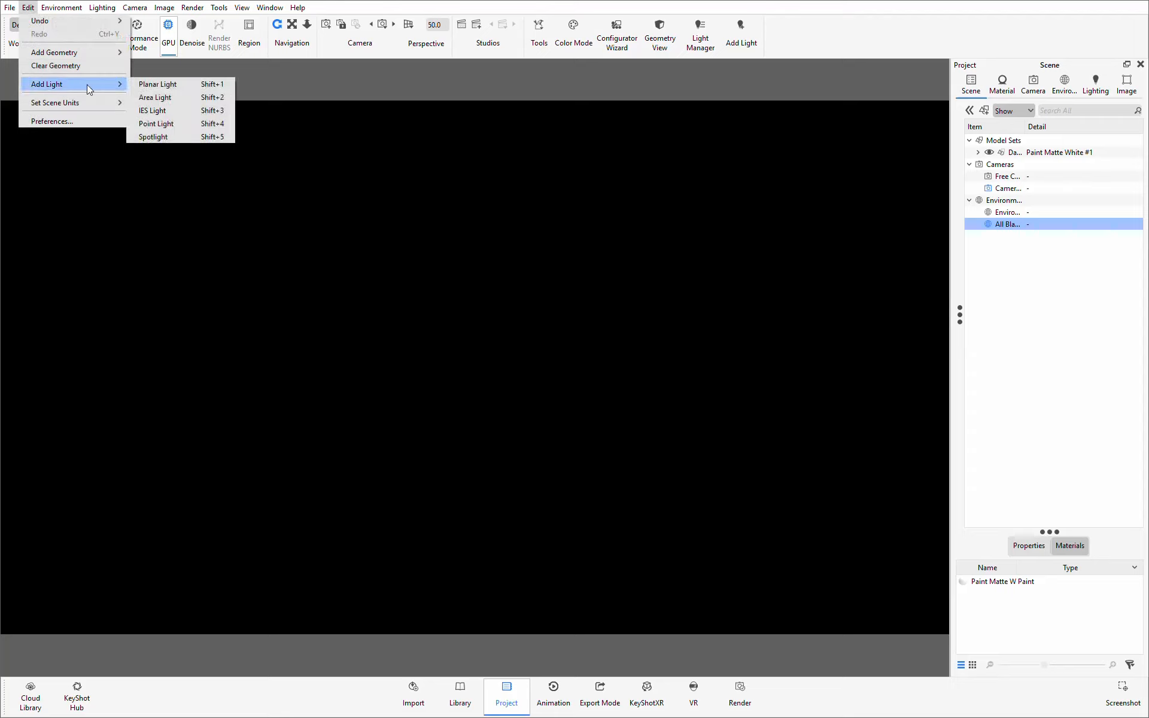
pyautogui.click(160, 88)
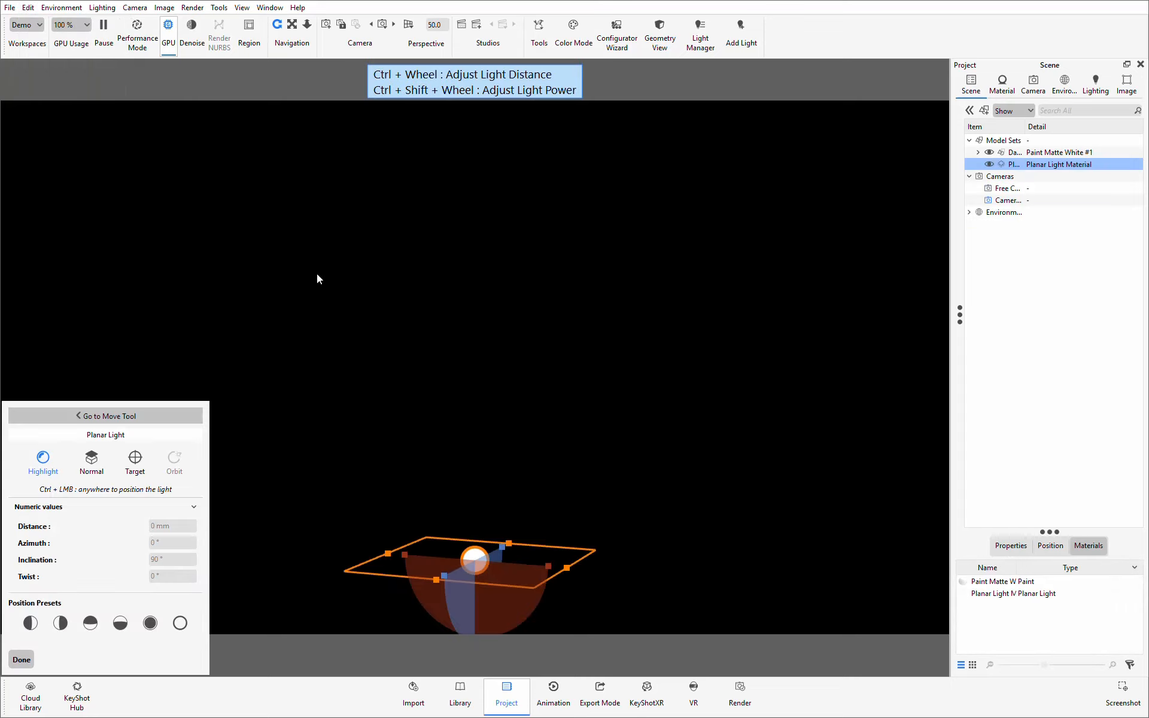
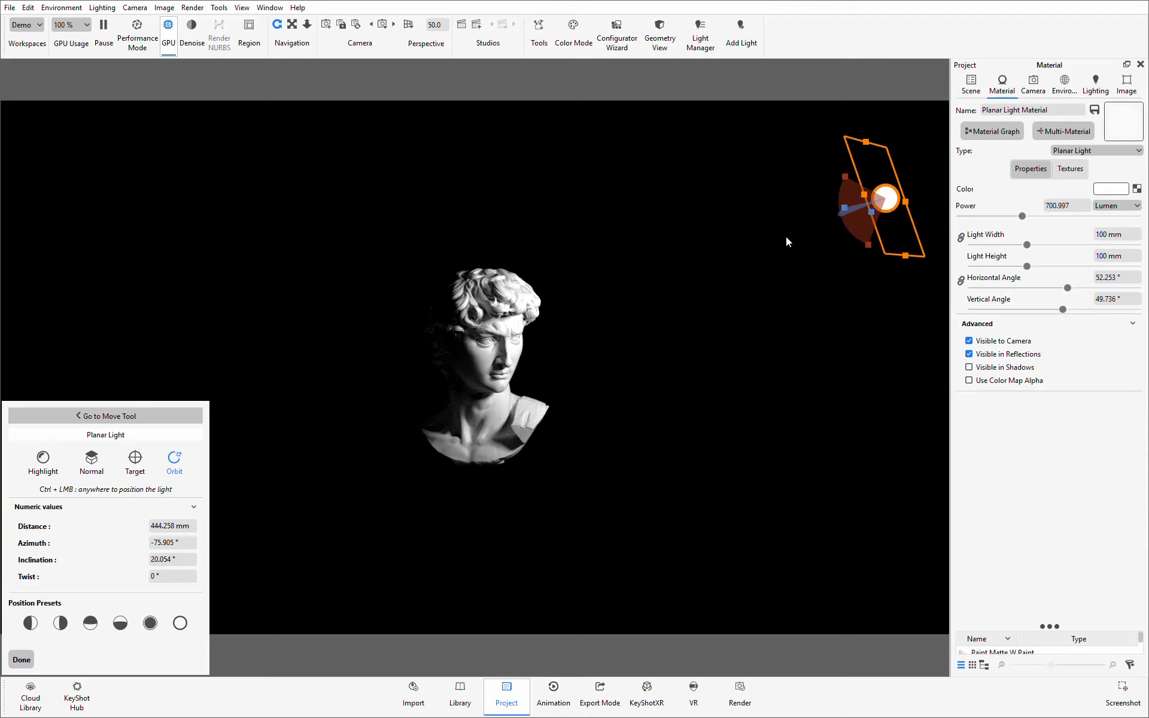
# Set the planar light's color temperature to 6942 K and finish its placement.
pyautogui.click(1111, 190)
pyautogui.click(988, 251)
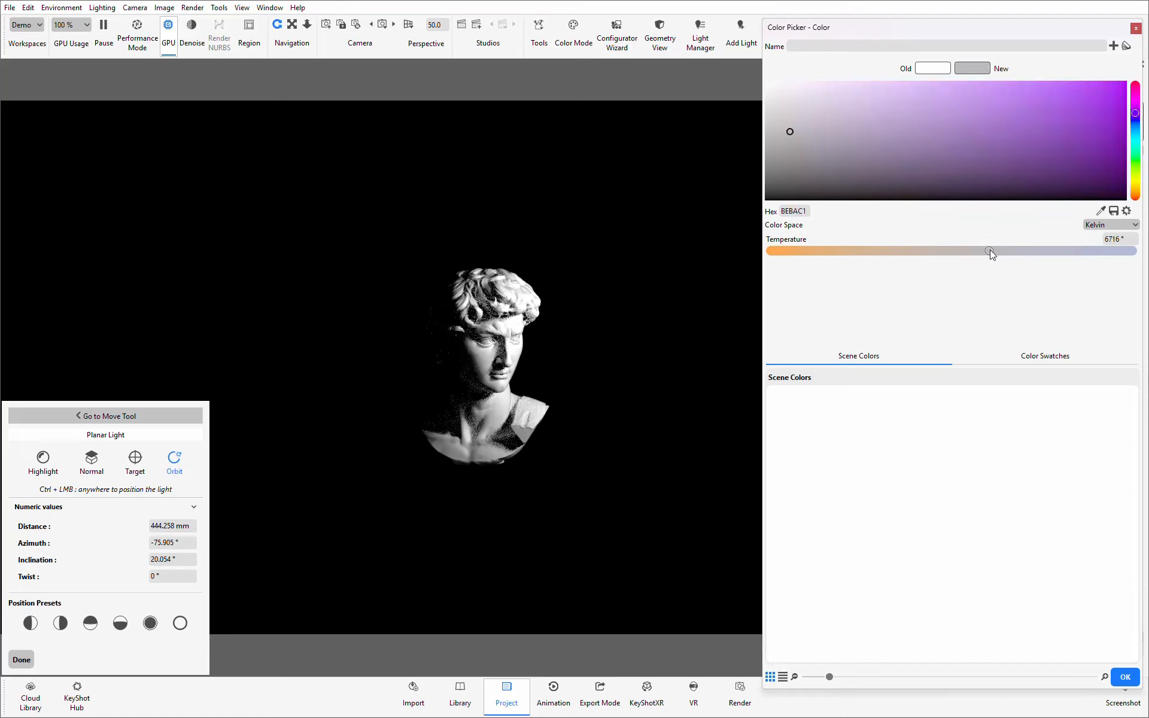
pyautogui.moveTo(990, 249)
pyautogui.mouseDown()
pyautogui.moveTo(1080, 250)
pyautogui.moveTo(809, 252)
pyautogui.moveTo(1002, 250)
pyautogui.mouseUp()
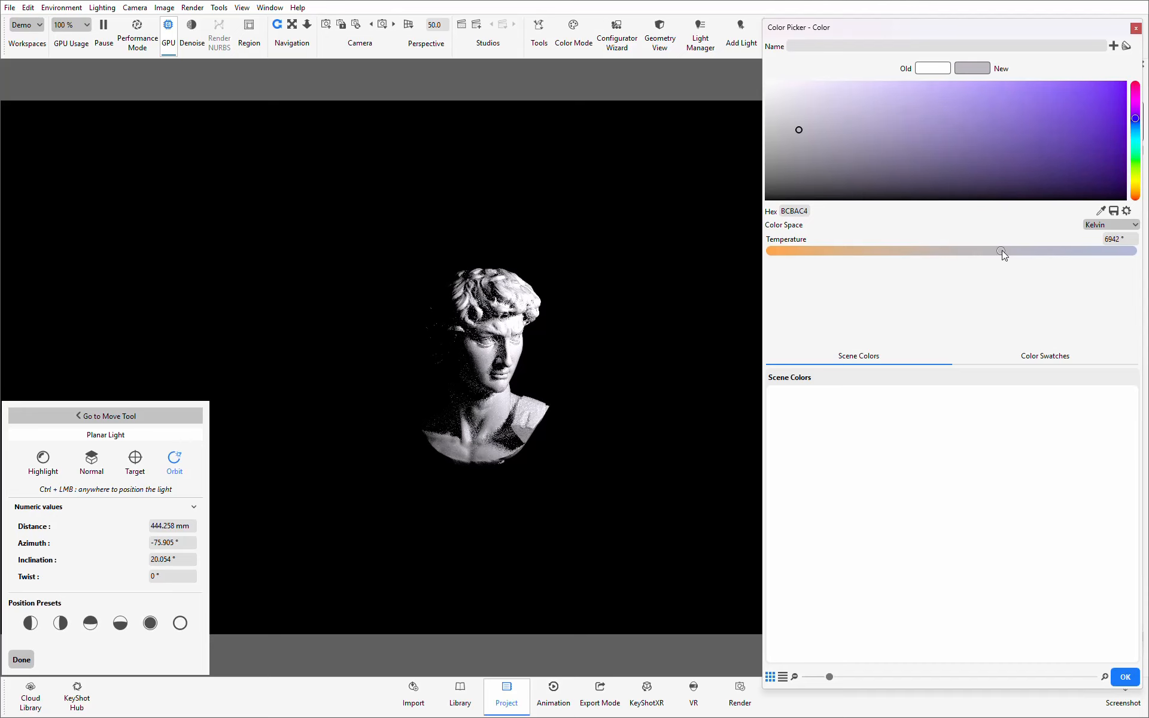
pyautogui.click(1125, 677)
pyautogui.scroll(3, 526, 302)
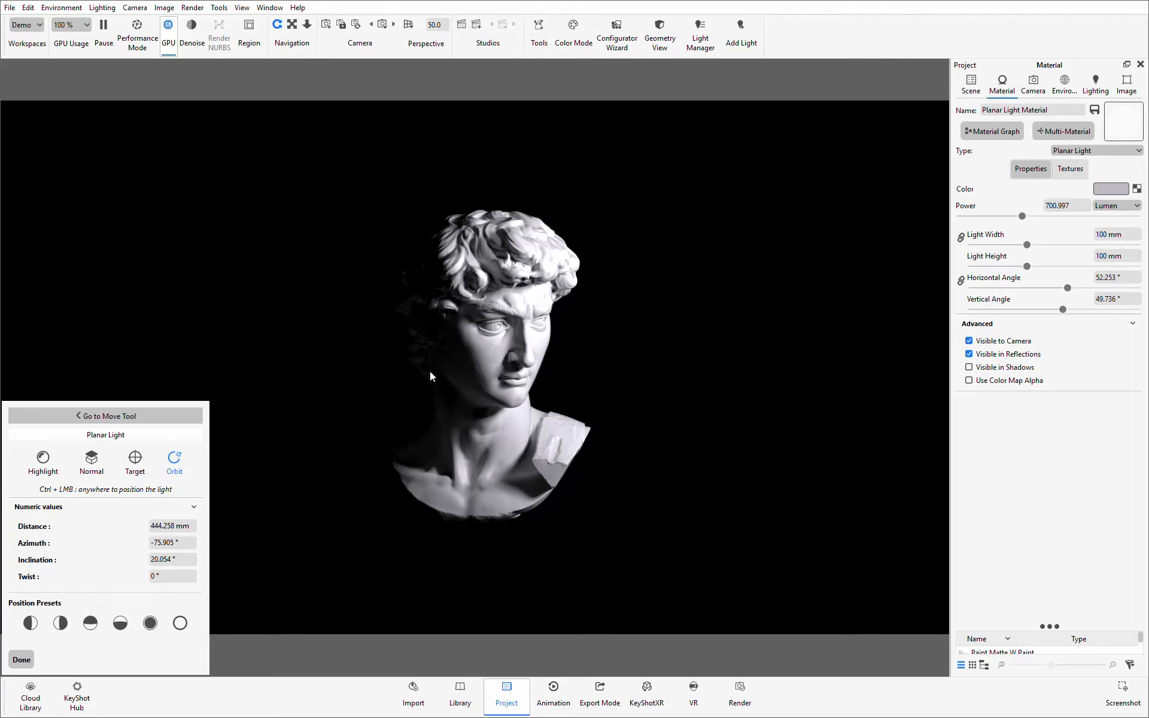
pyautogui.click(21, 660)
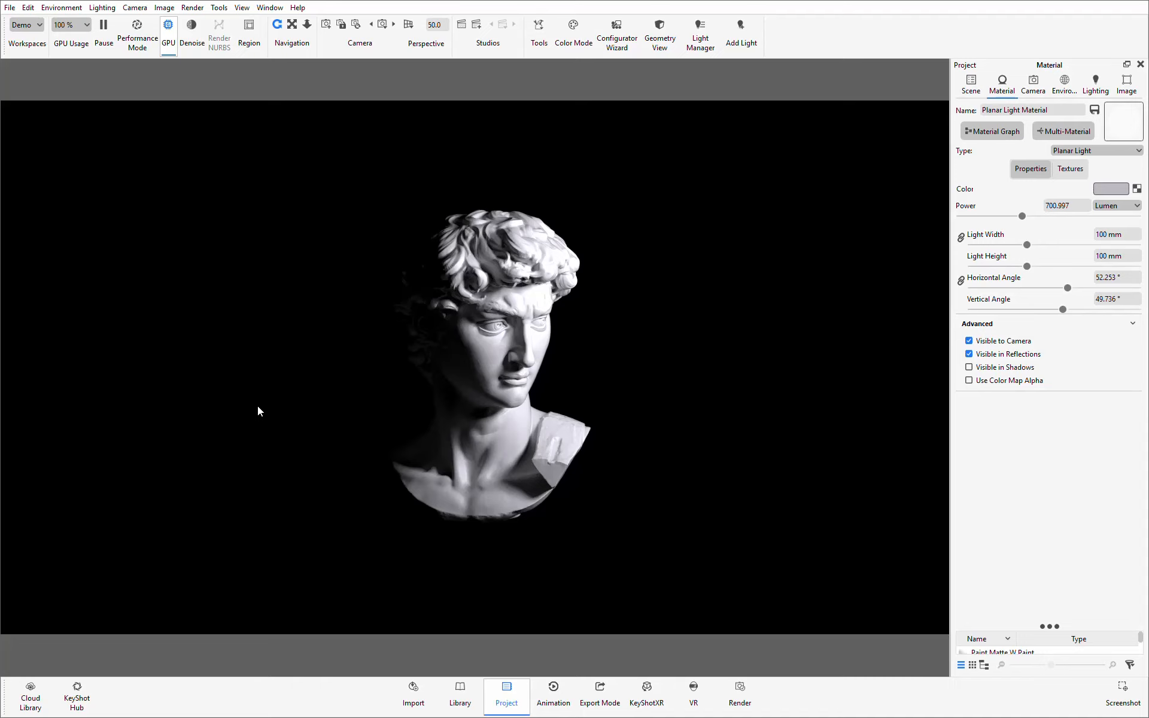
# Add a second planar light and place it on the bust's left side using the position preset.
pyautogui.hotkey('ctrl', 'd')
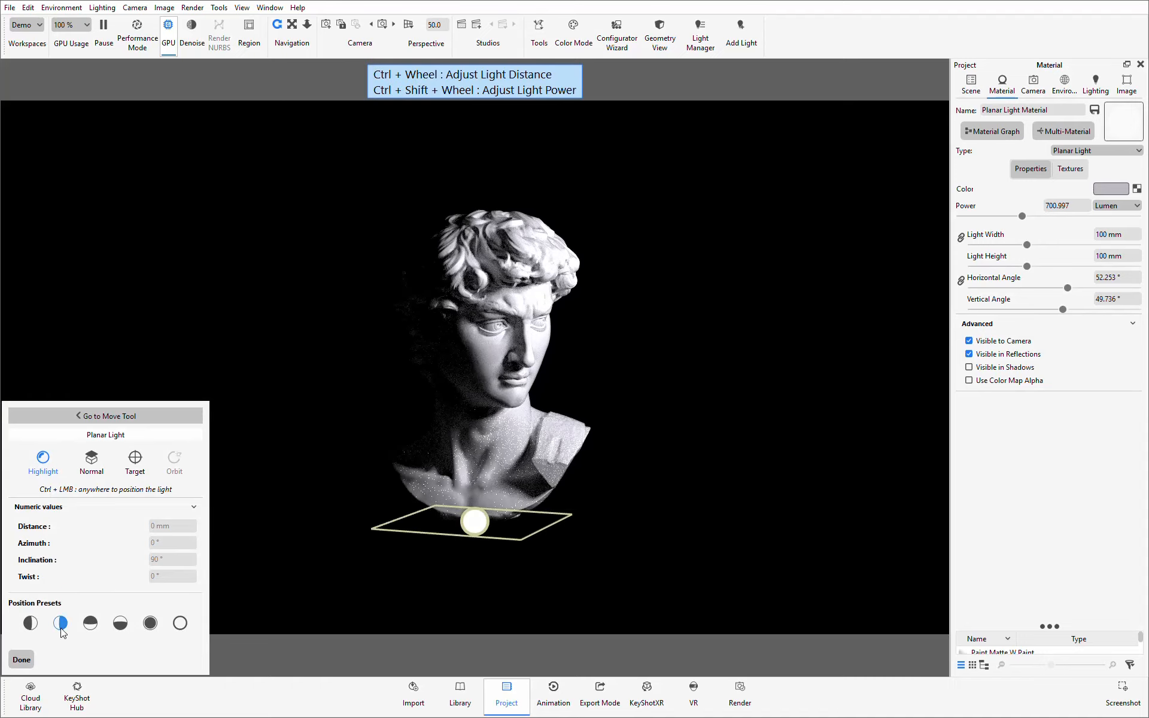
pyautogui.click(30, 625)
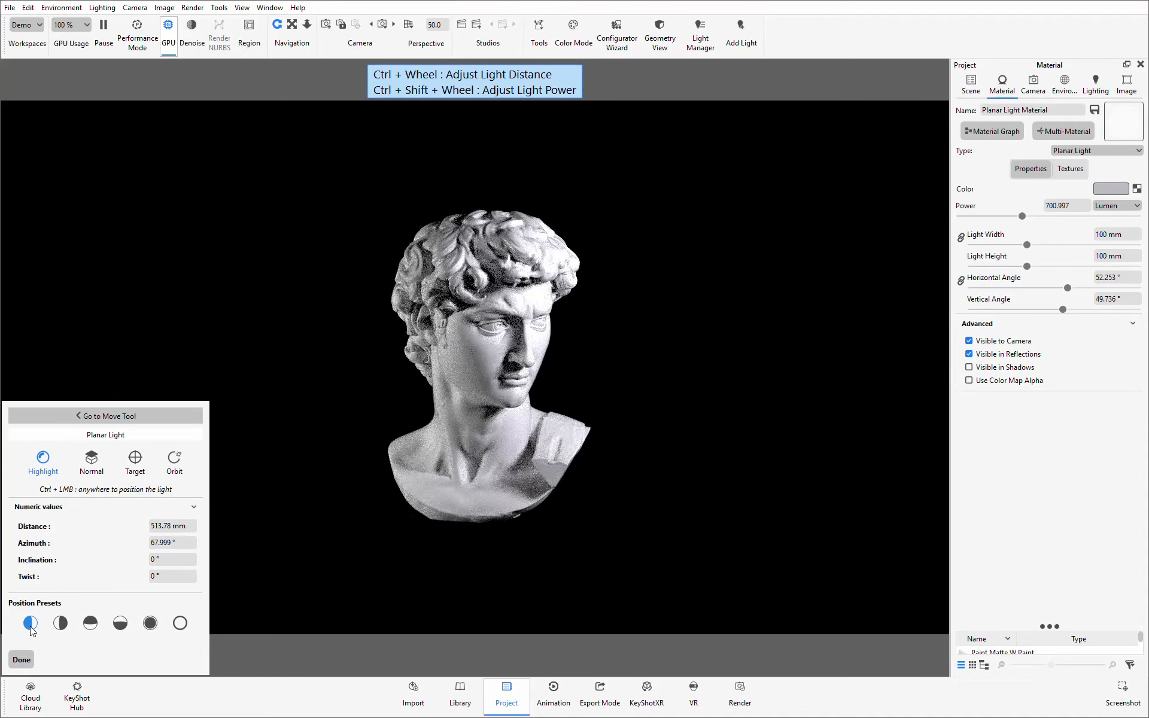
pyautogui.scroll(-5, 436, 440)
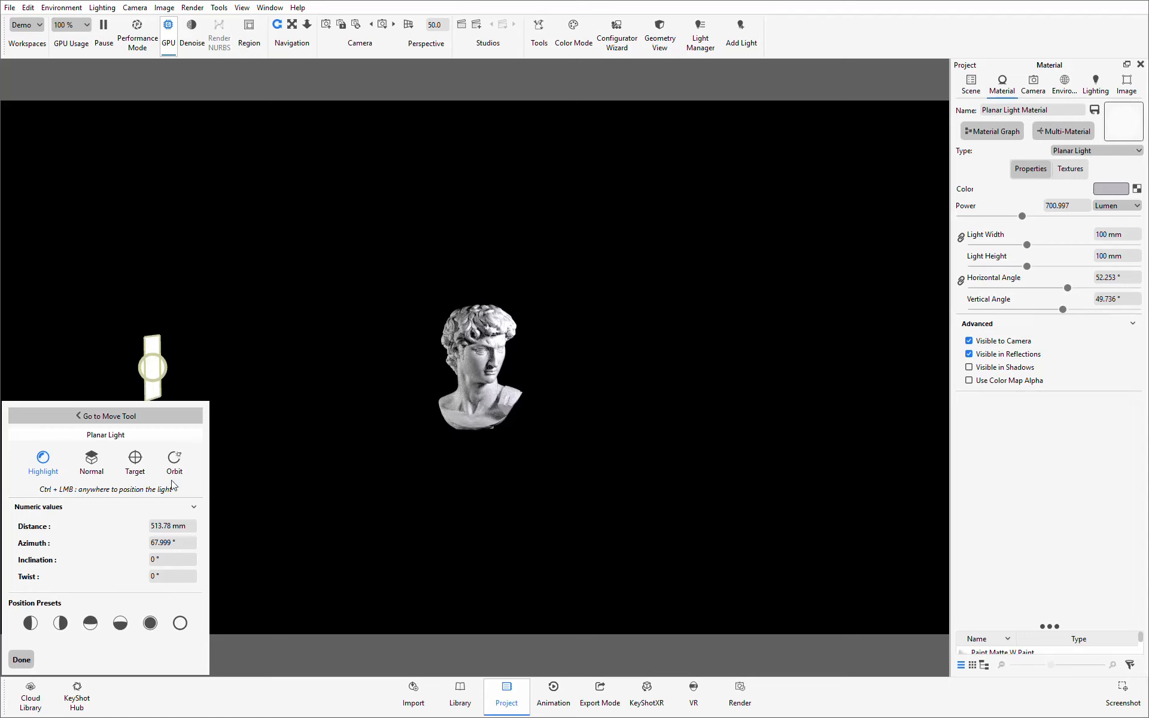
# Orbit the second planar light to about 45.7° azimuth and -11.5° inclination, and finish its placement.
pyautogui.click(174, 458)
pyautogui.moveTo(461, 375); pyautogui.dragTo(437, 390)
pyautogui.scroll(-5, 437, 390)
pyautogui.scroll(6, 467, 387)
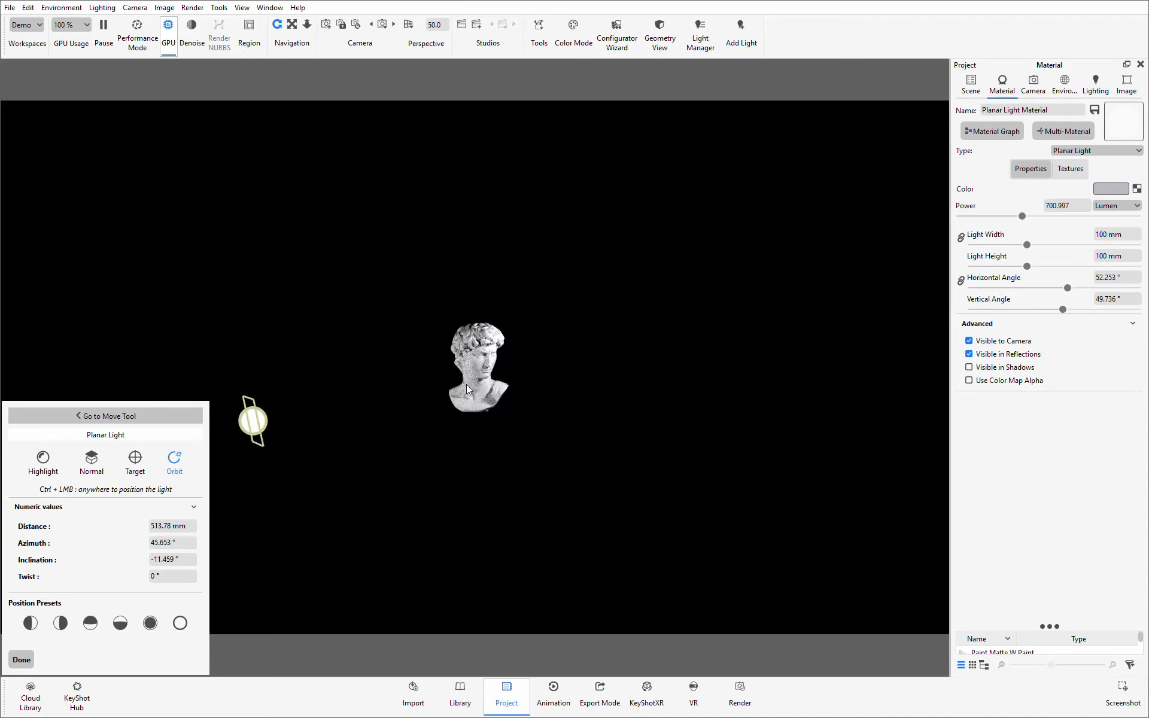
pyautogui.scroll(4, 467, 389)
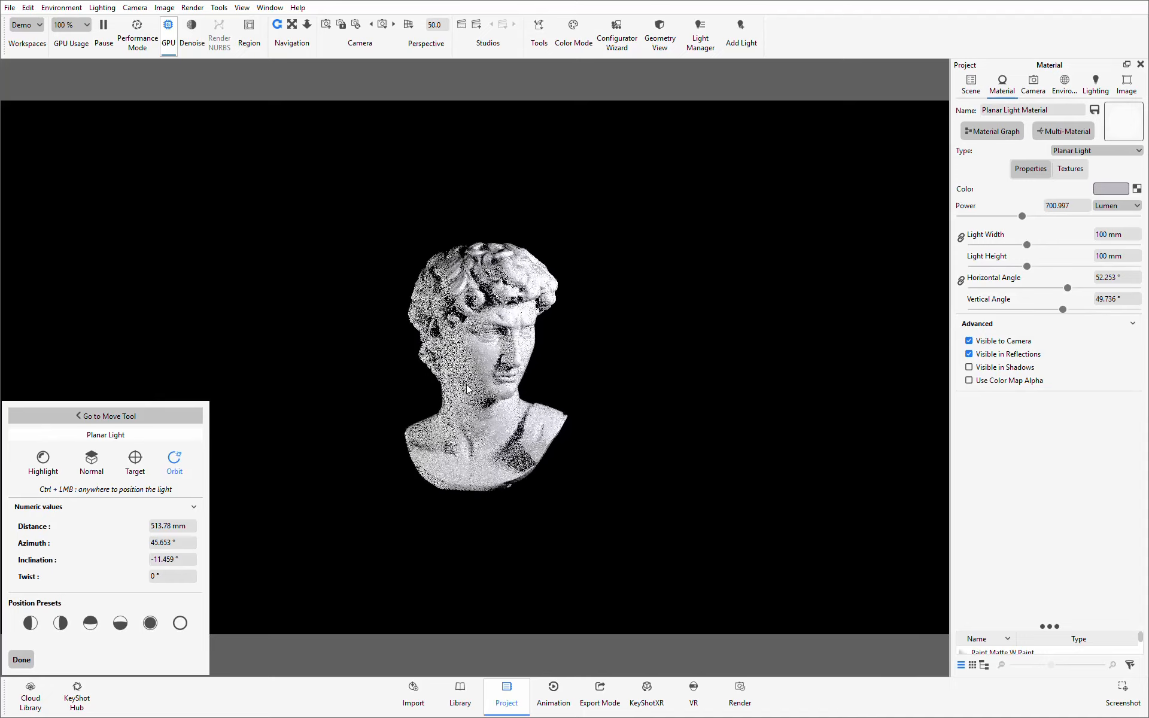
pyautogui.click(22, 660)
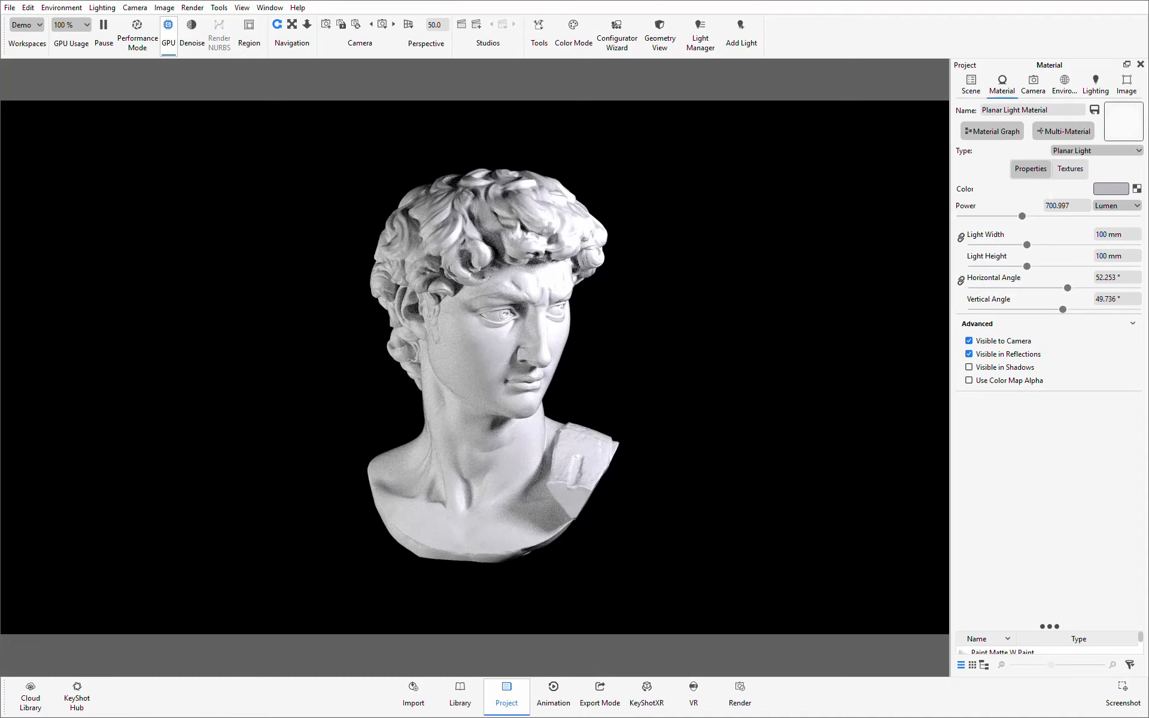
# Set the power of the second planar light, Planar Light Material 1, to 316 lumen.
pyautogui.click(971, 84)
pyautogui.click(1052, 177)
pyautogui.doubleClick(1052, 177)
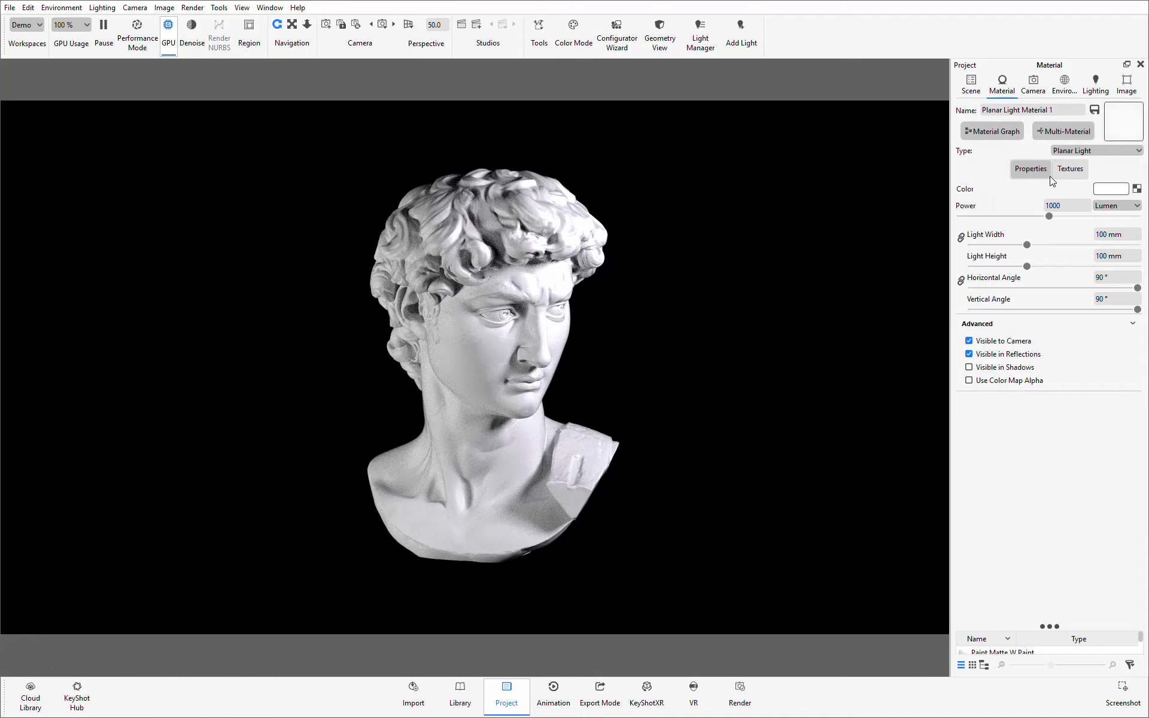
pyautogui.click(1049, 219)
pyautogui.moveTo(1050, 220); pyautogui.dragTo(988, 217)
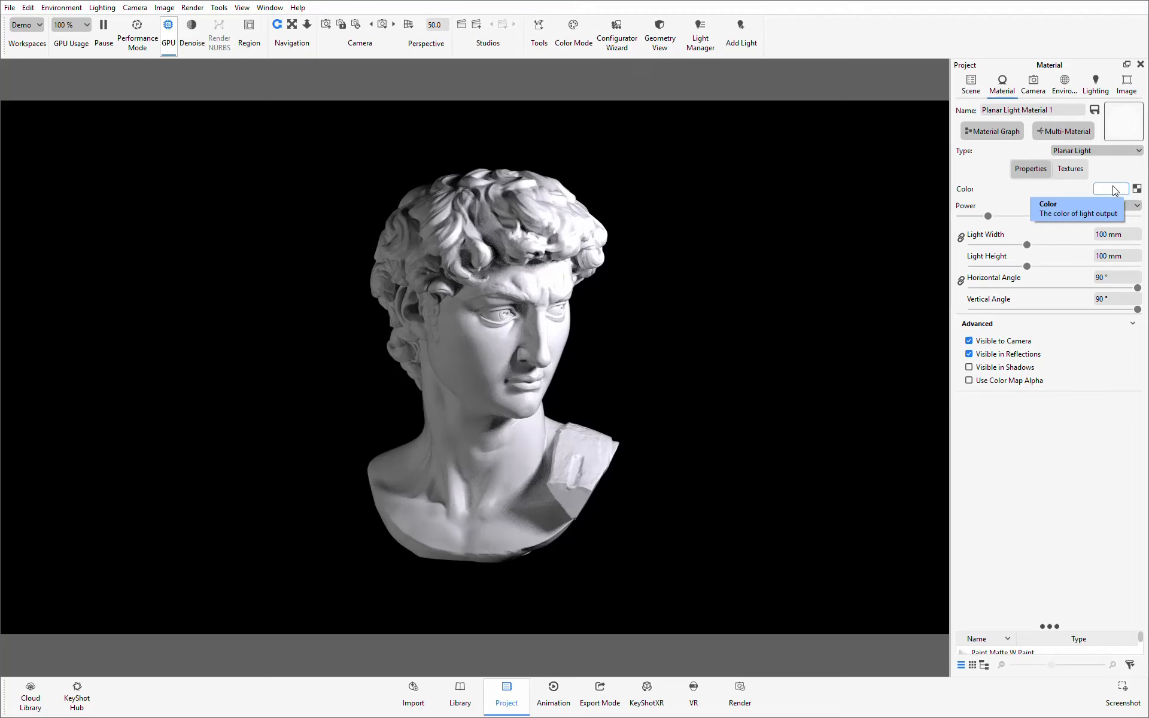
# Apply a Color Gradient texture to the second planar light's color.
pyautogui.click(1071, 170)
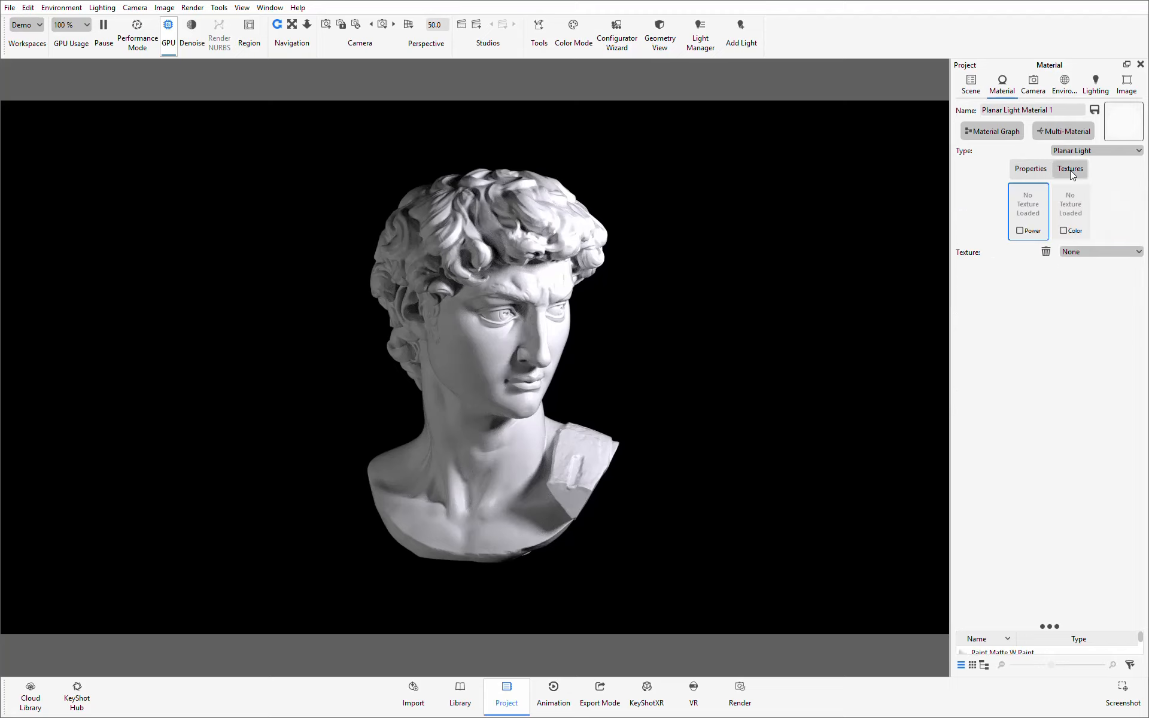
pyautogui.click(1081, 201)
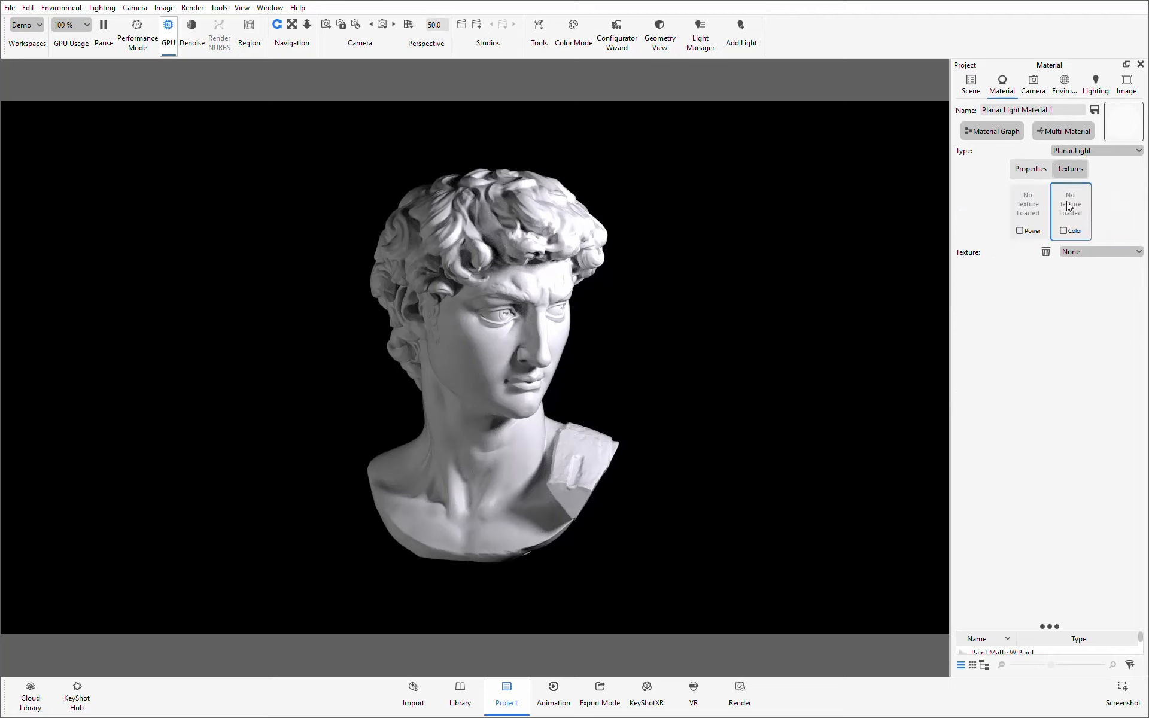
pyautogui.click(1083, 252)
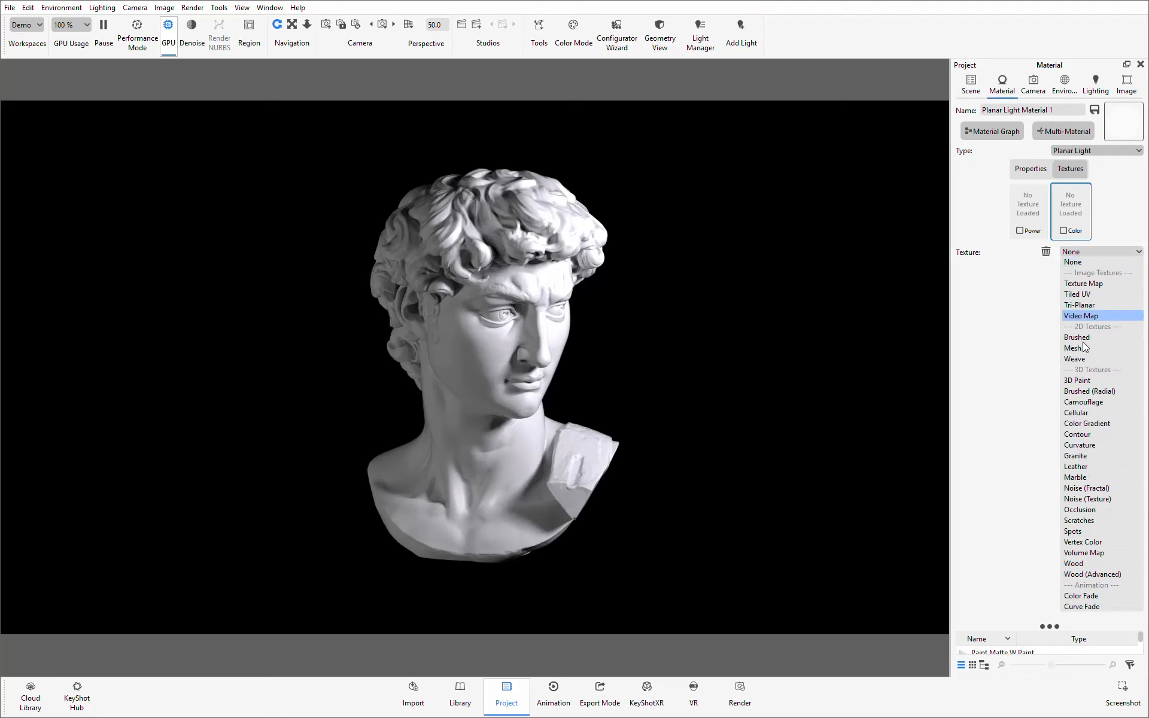
pyautogui.click(1089, 424)
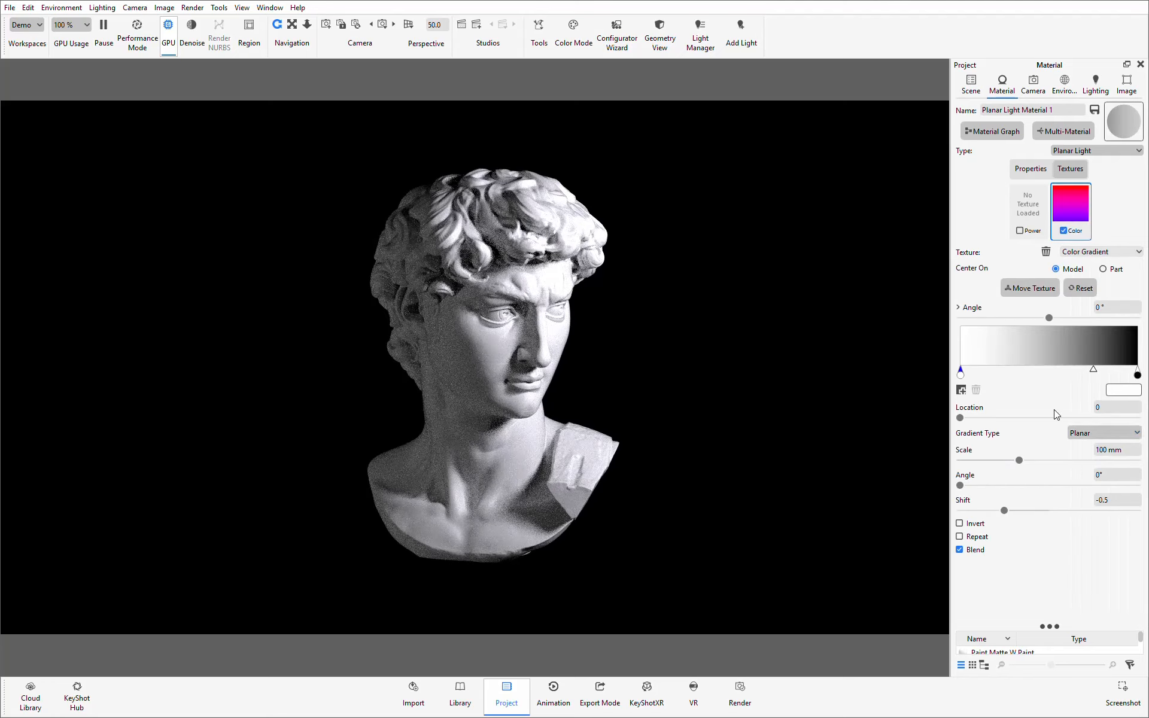
# Change the gradient's start color to the Yellow swatch and its end color to light gray DCDCDC.
pyautogui.click(1124, 390)
pyautogui.click(1119, 375)
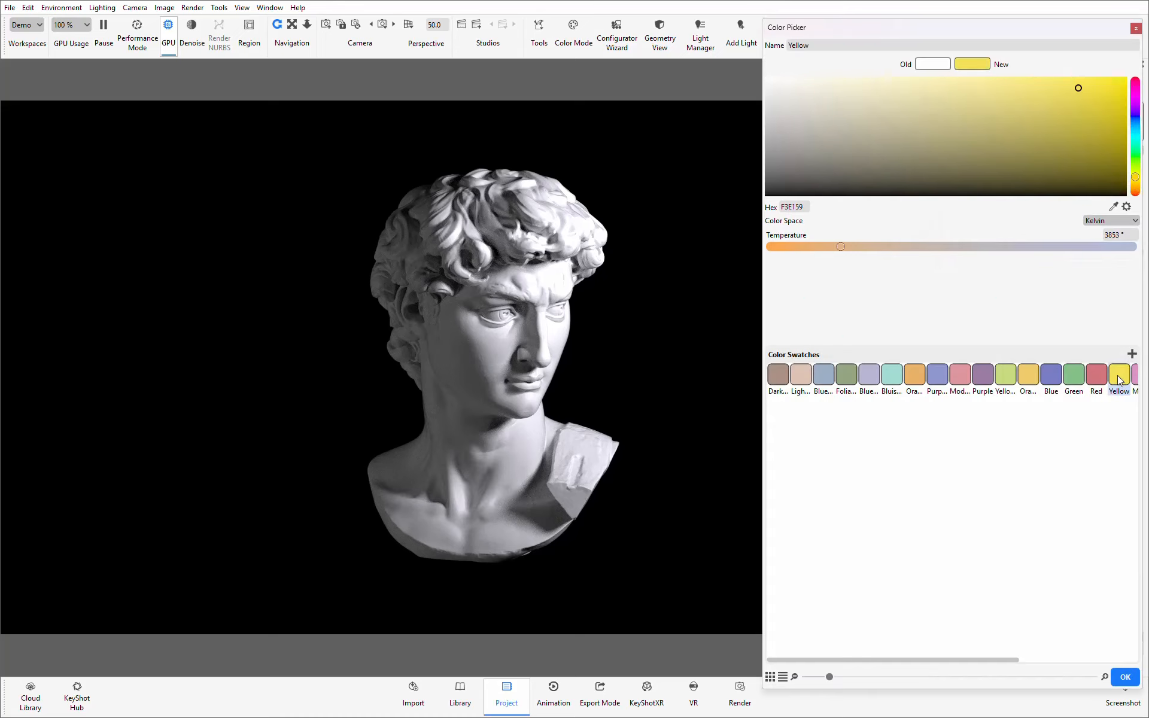
pyautogui.click(1125, 677)
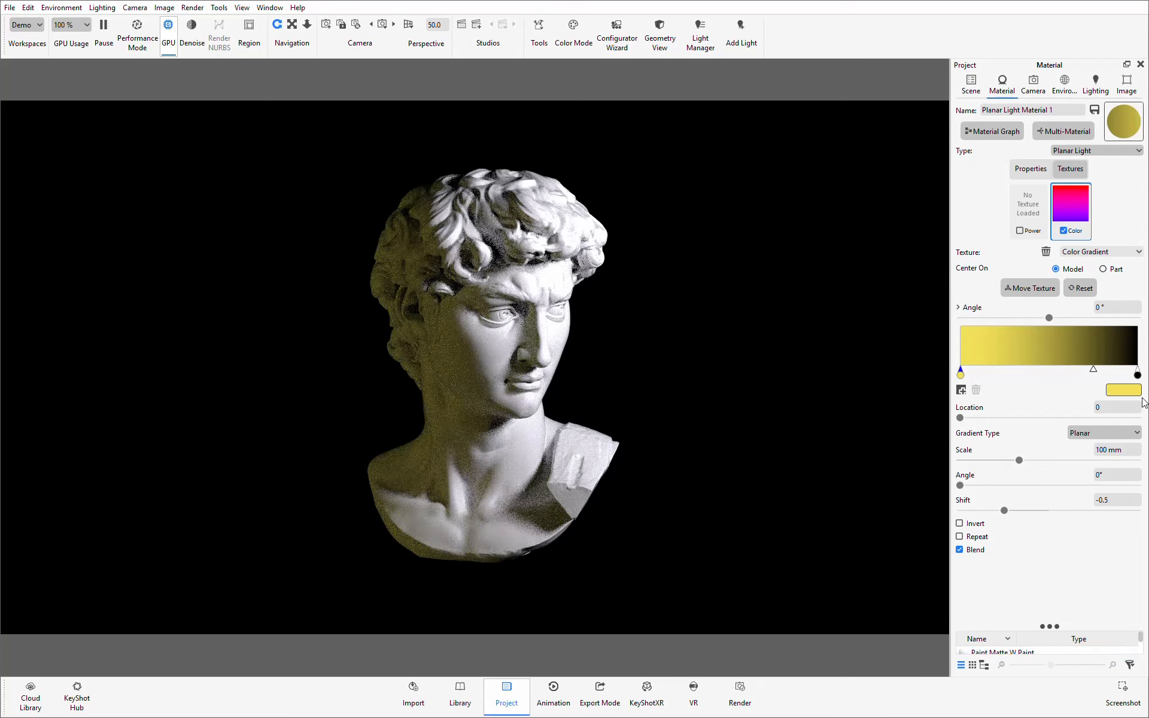
pyautogui.click(1139, 376)
pyautogui.click(1124, 391)
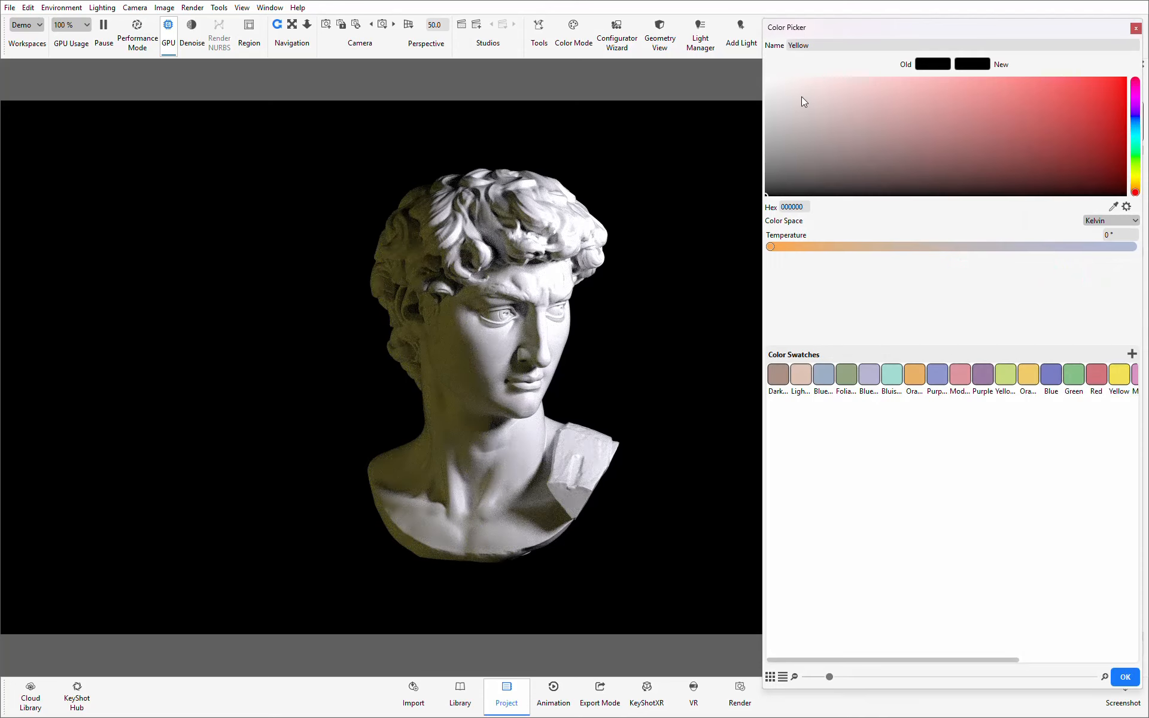
pyautogui.moveTo(802, 96); pyautogui.dragTo(748, 107)
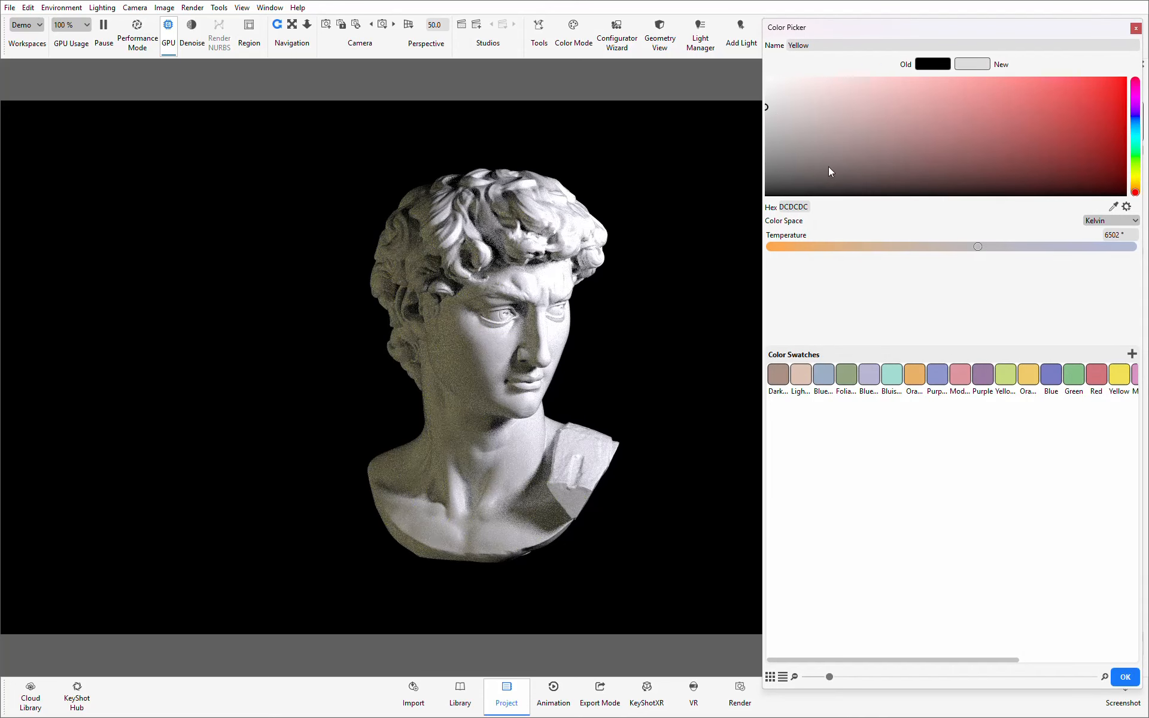
pyautogui.click(1125, 678)
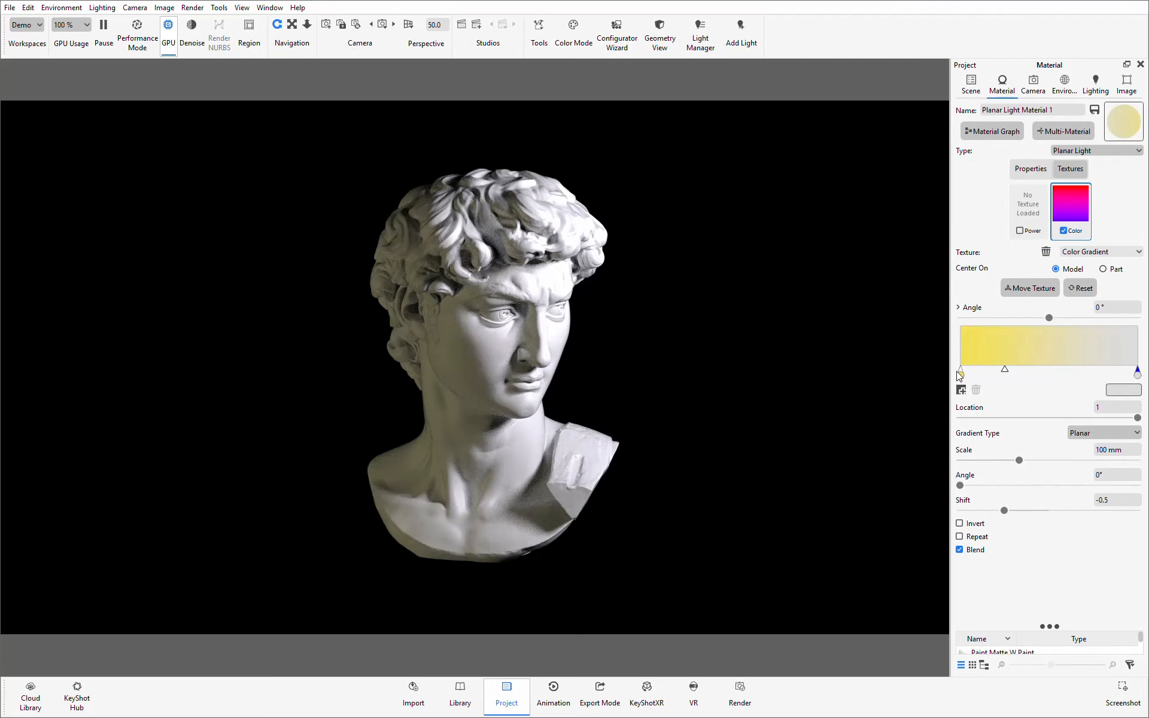
# Make the gradient Spherical with a 78.9 mm scale and move its yellow stop to location 0.547.
pyautogui.click(1090, 435)
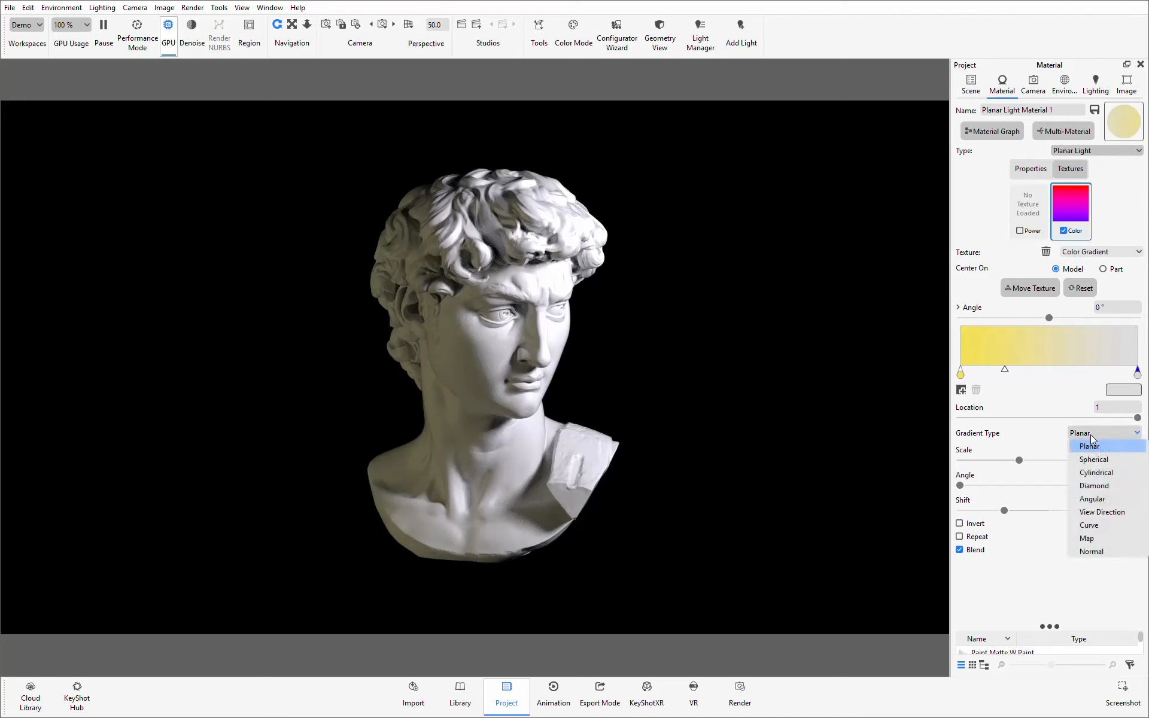
pyautogui.click(1099, 464)
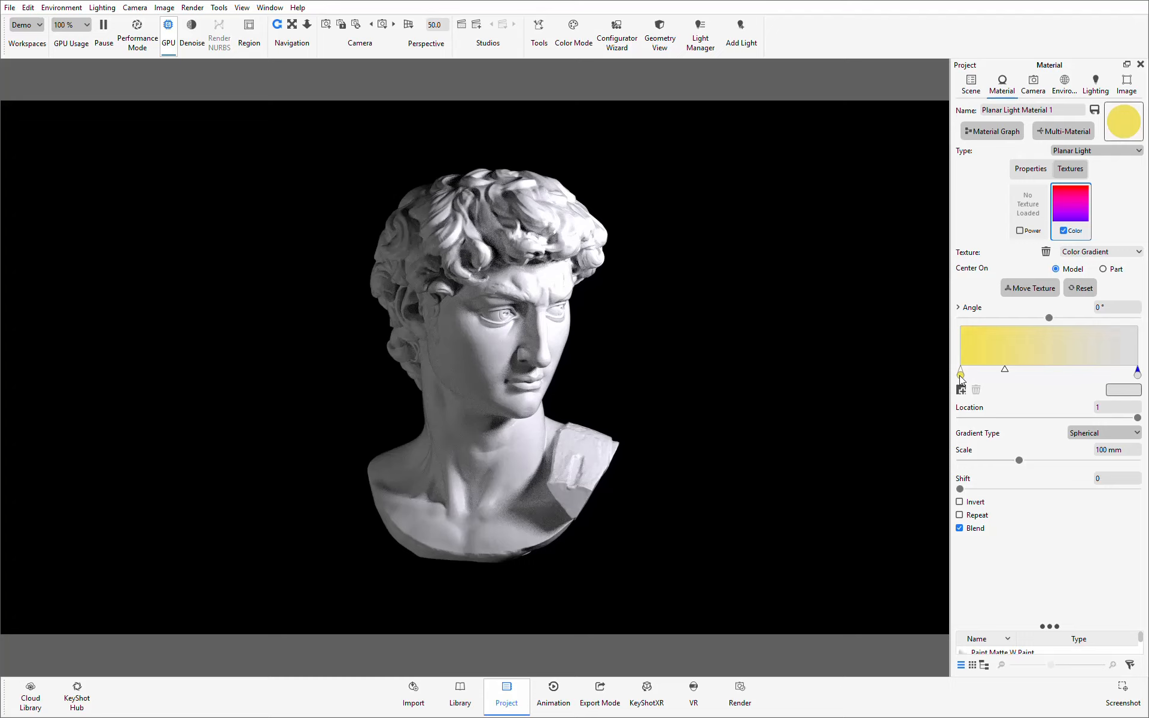
pyautogui.moveTo(1019, 461); pyautogui.dragTo(1008, 463)
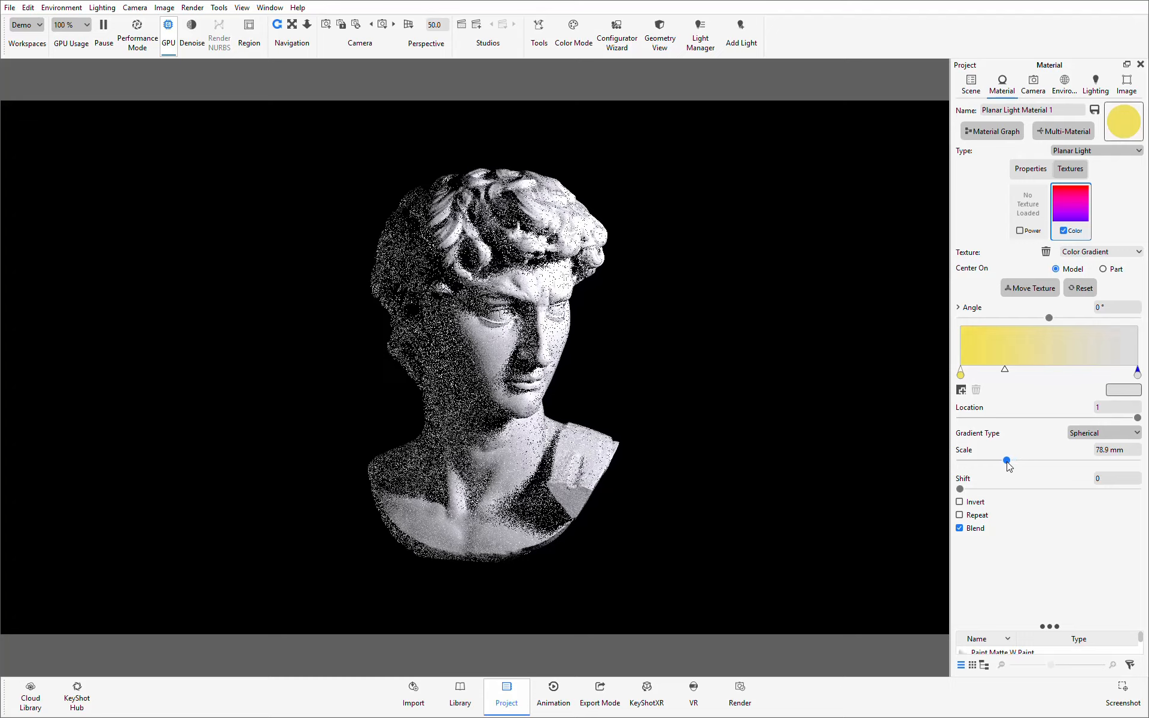
pyautogui.click(961, 375)
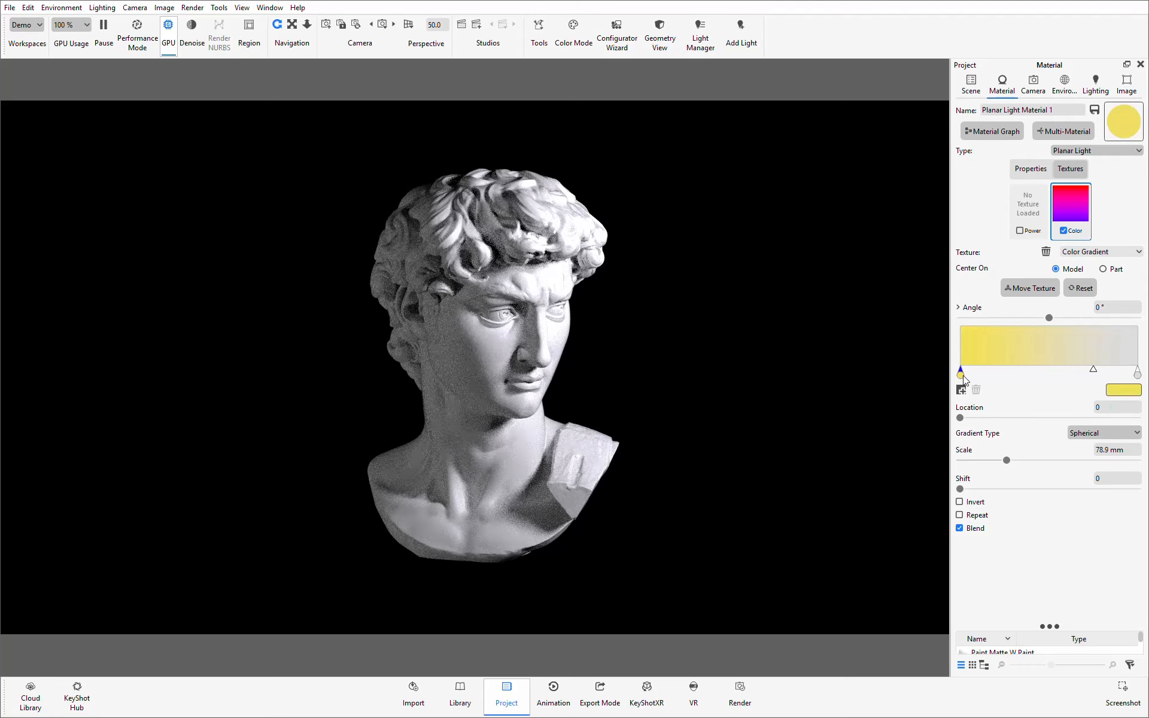
pyautogui.moveTo(962, 375); pyautogui.dragTo(1057, 376)
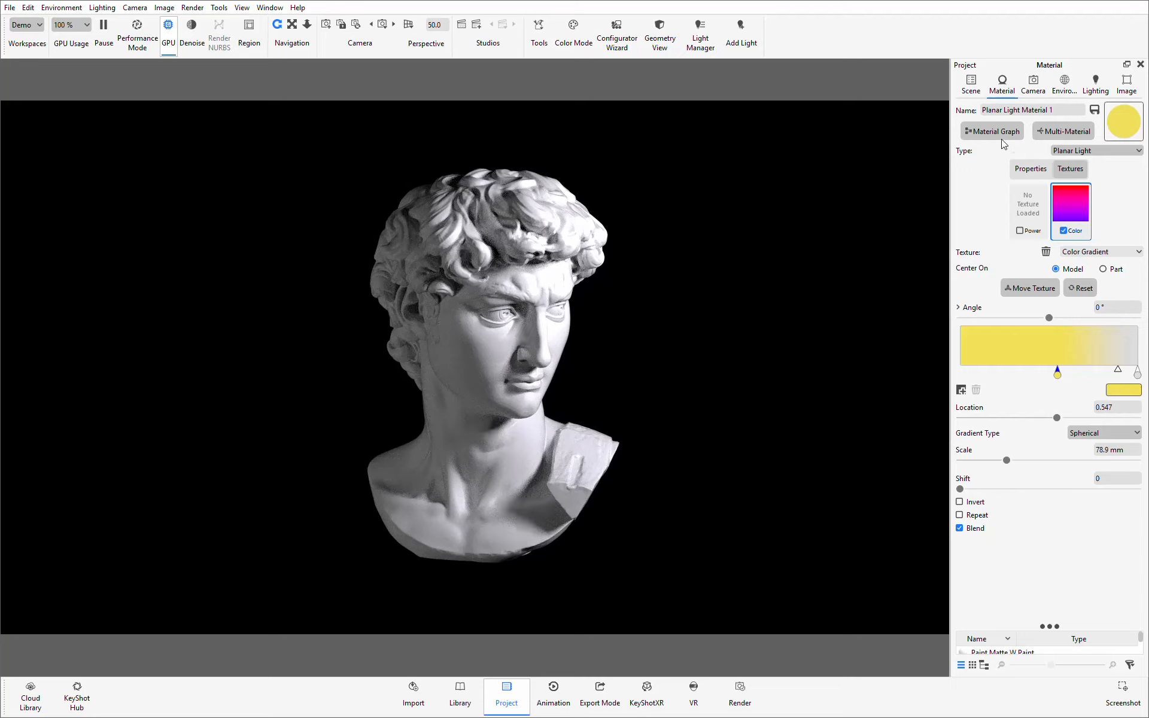
# Add a third planar light and place it behind the bust using the position preset.
pyautogui.click(1015, 170)
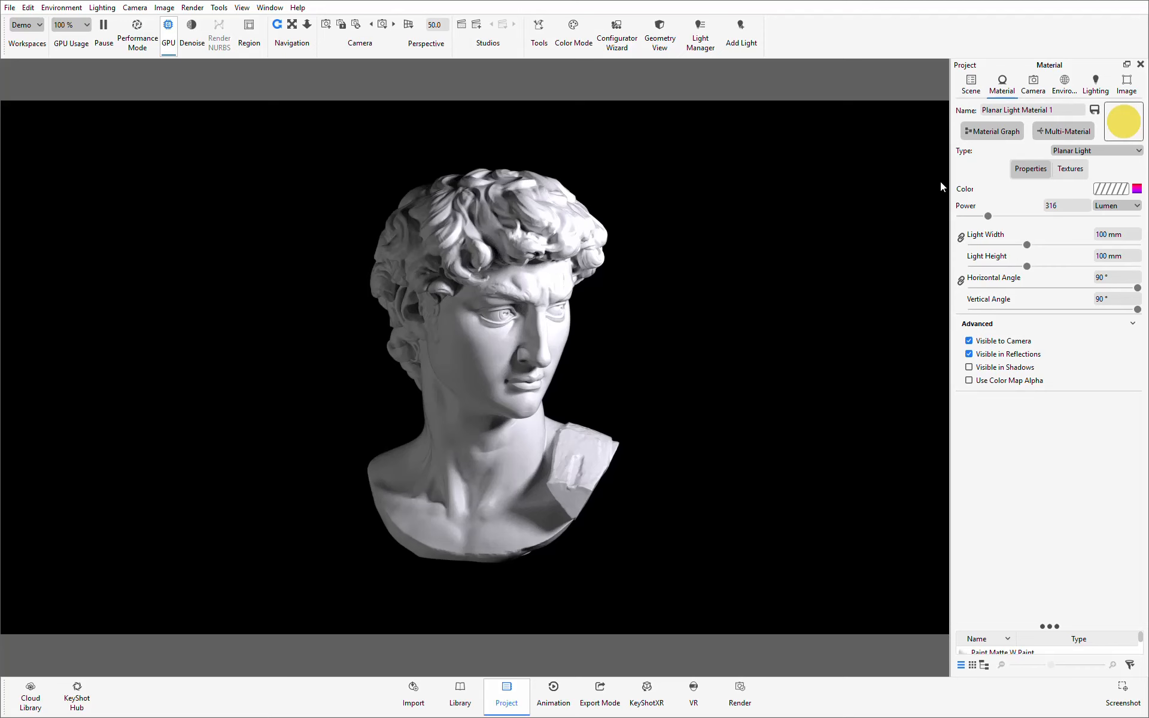
pyautogui.click(971, 84)
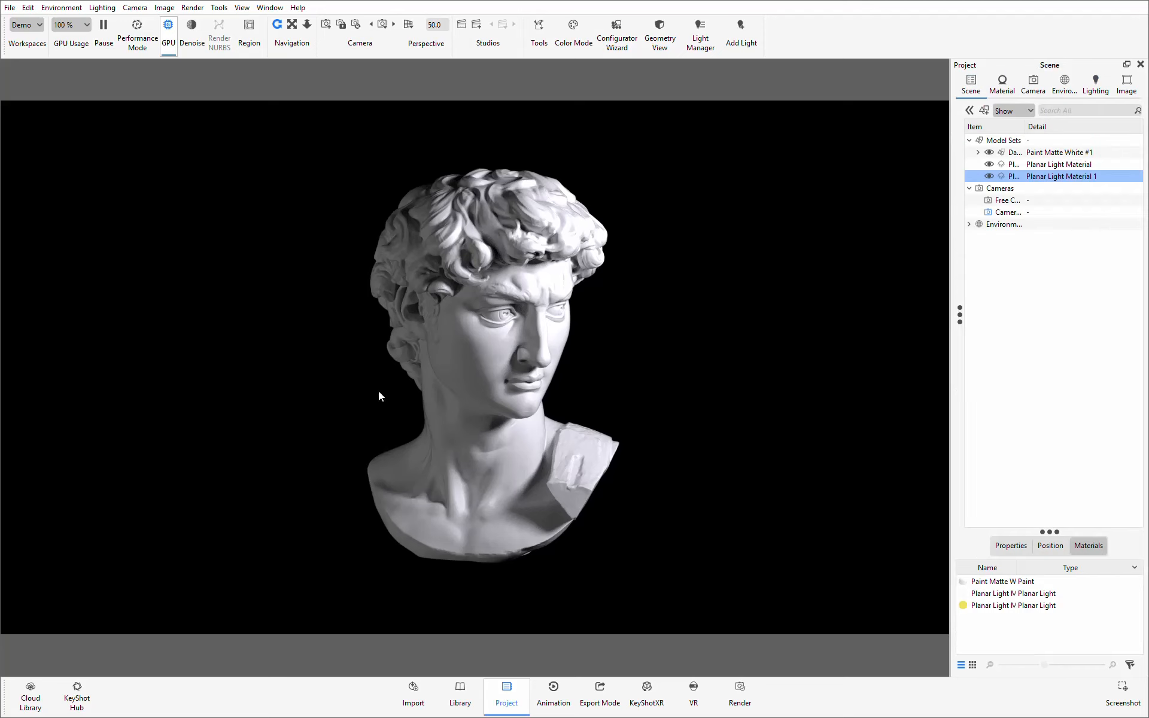
pyautogui.click(319, 399)
pyautogui.hotkey('ctrl', 'l')
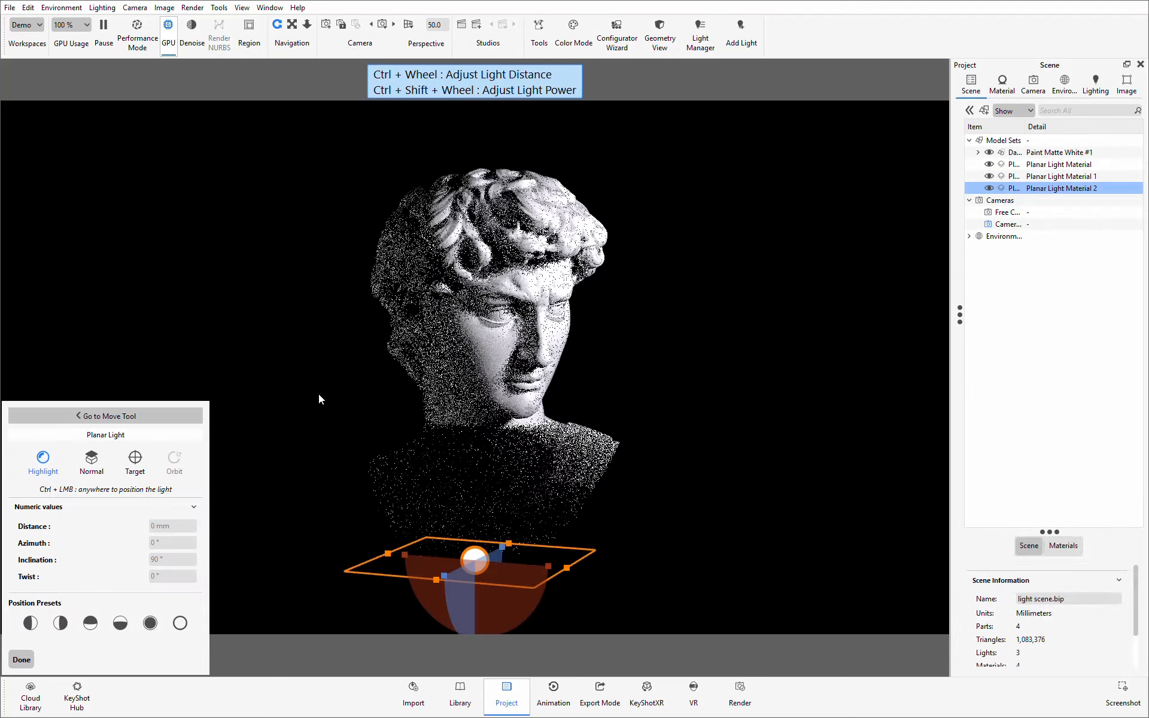
pyautogui.click(180, 624)
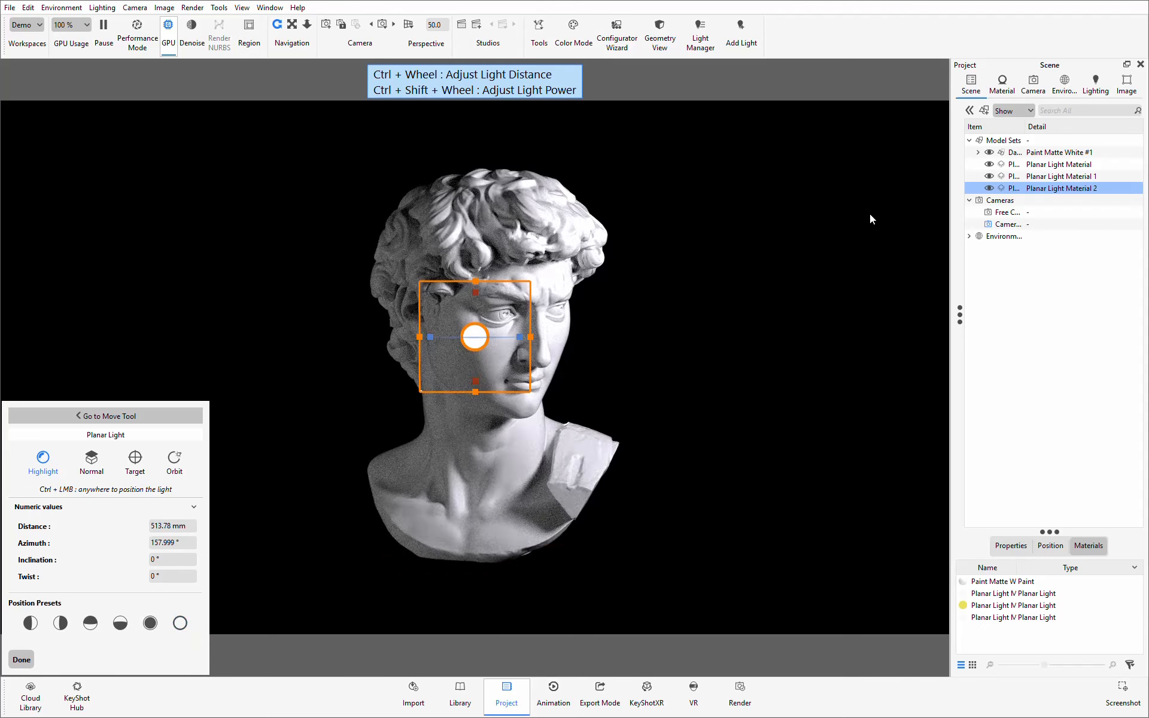
# Link the back light's width and height, set both to 296.7 mm, and set its power to 472 lumen.
pyautogui.doubleClick(1037, 189)
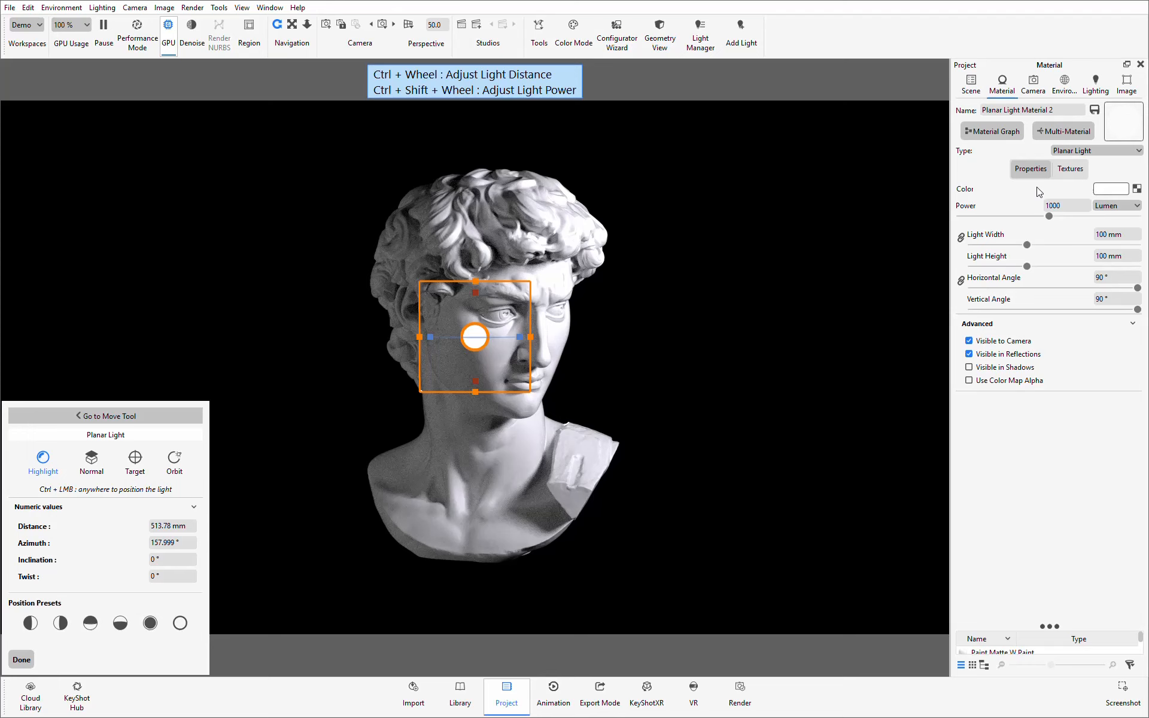
pyautogui.click(960, 238)
pyautogui.moveTo(1027, 246); pyautogui.dragTo(1136, 246)
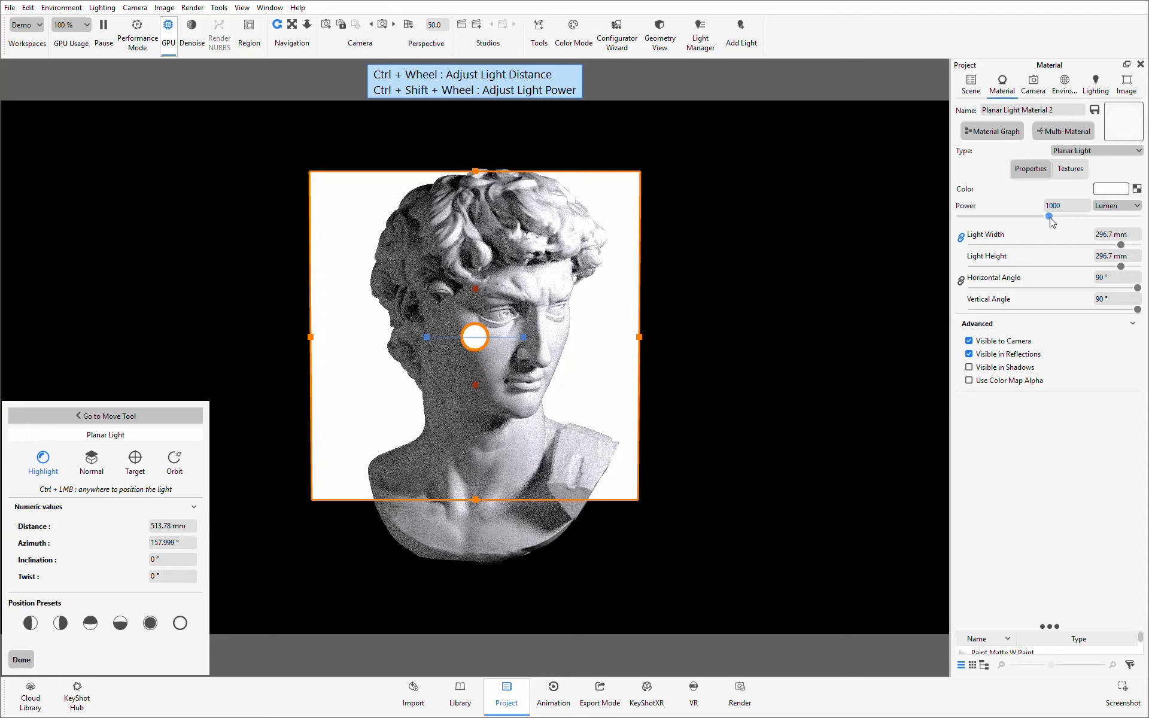
pyautogui.moveTo(1051, 217); pyautogui.dragTo(1003, 218)
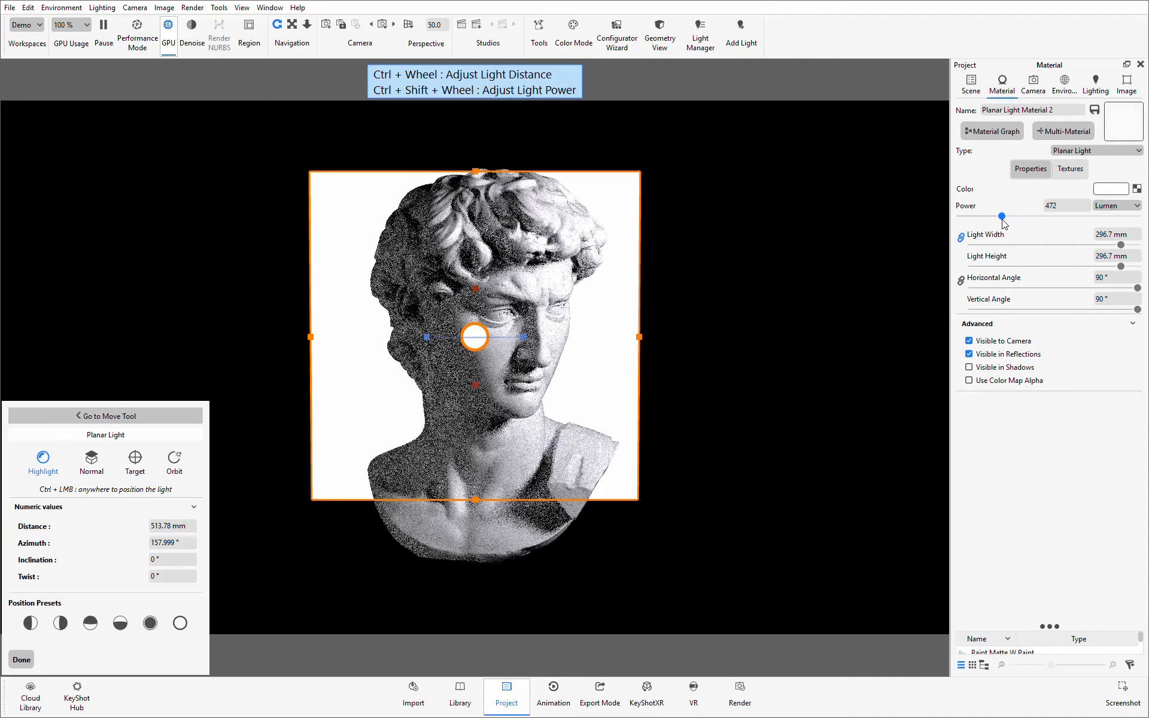
# Set the back light's color to a warm Kelvin temperature of 4642.
pyautogui.click(1111, 190)
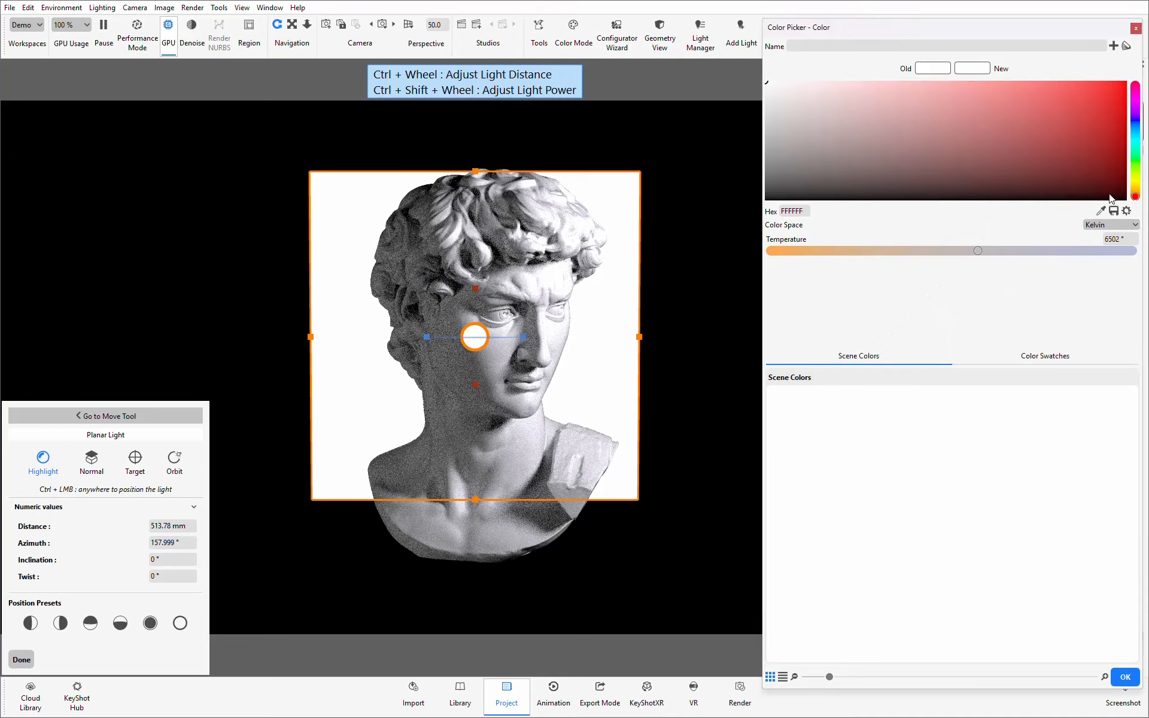
pyautogui.click(1101, 250)
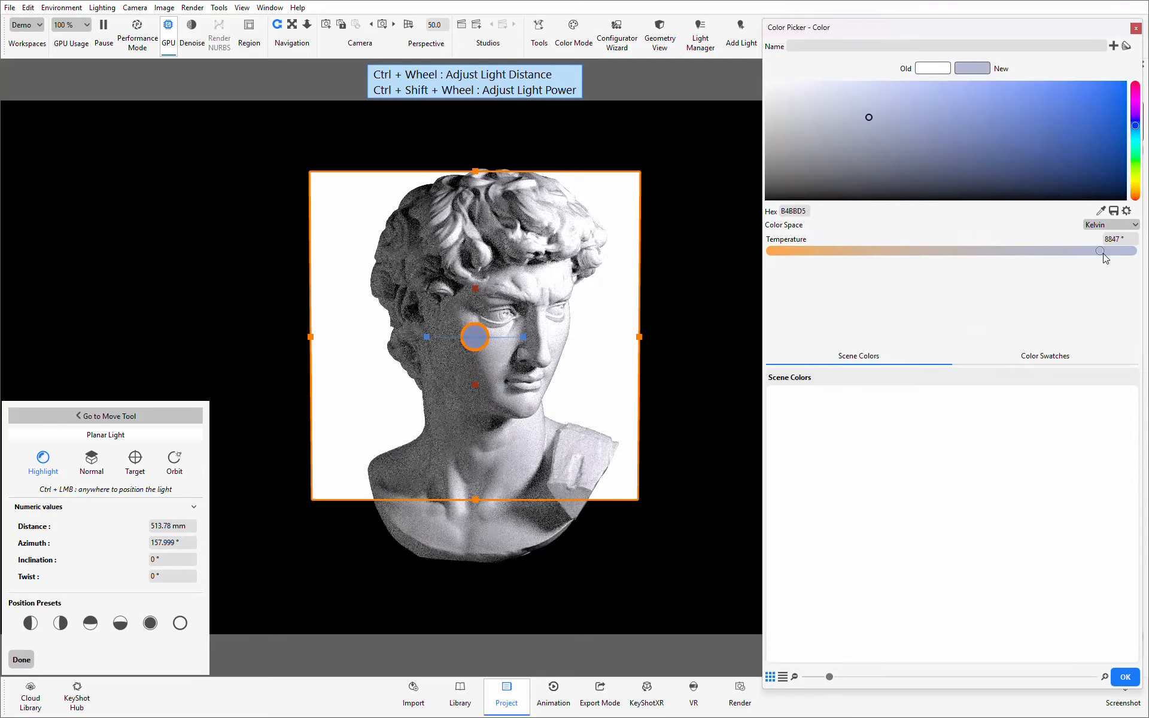
pyautogui.moveTo(1101, 252); pyautogui.dragTo(882, 251)
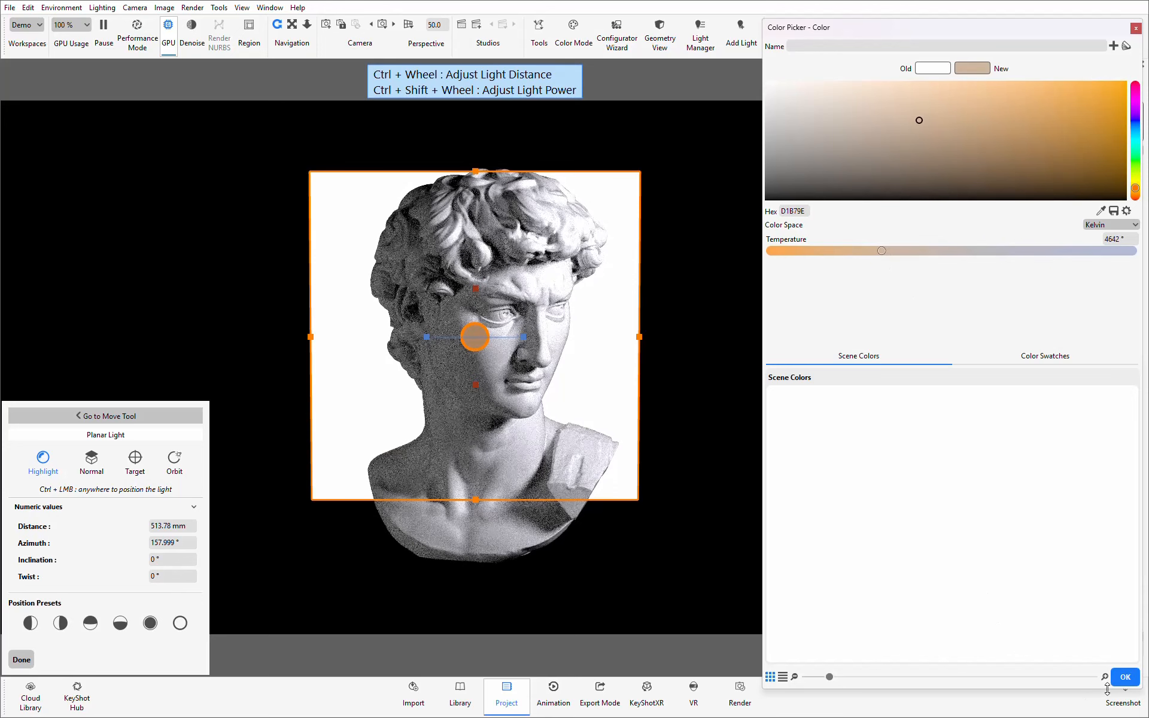
pyautogui.click(1125, 678)
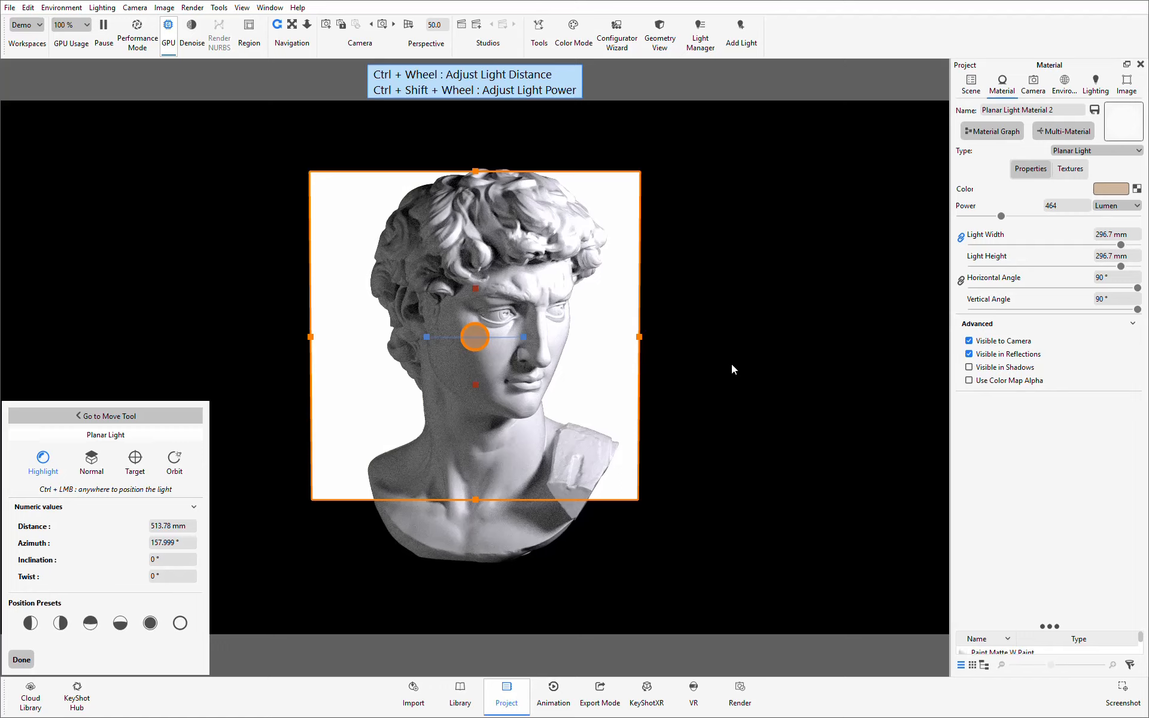
# Make the back light invisible to the camera, finish positioning it, slightly lower its power and deselect it.
pyautogui.click(969, 341)
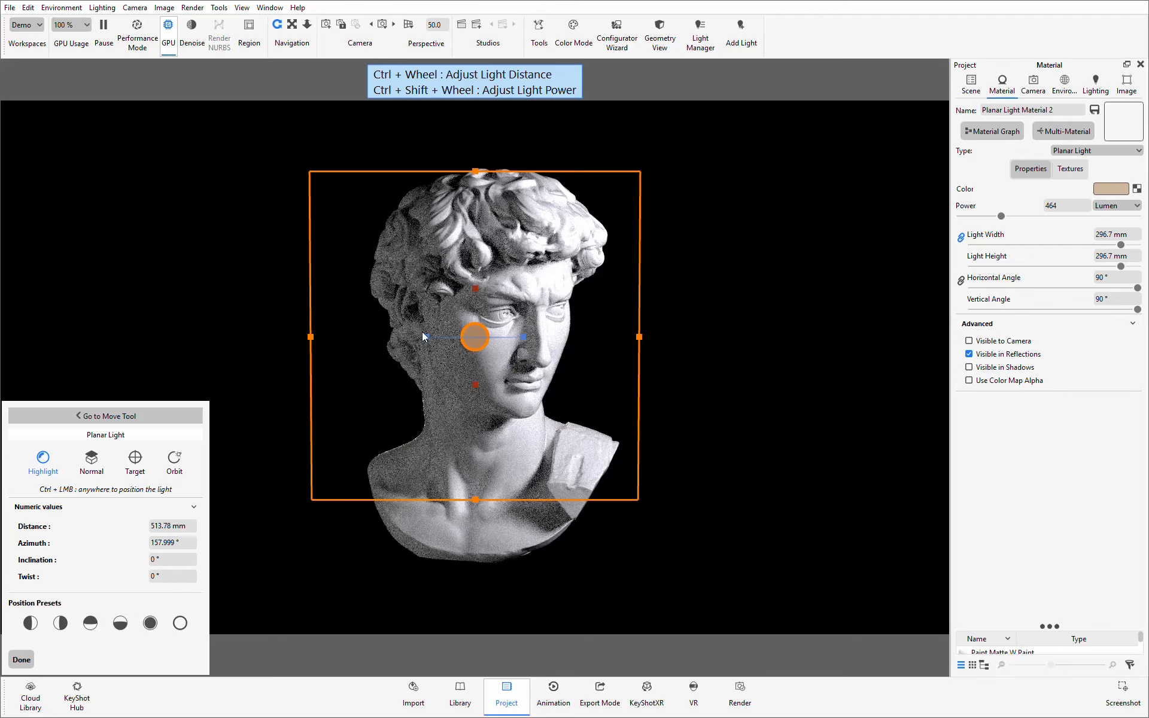
pyautogui.click(21, 660)
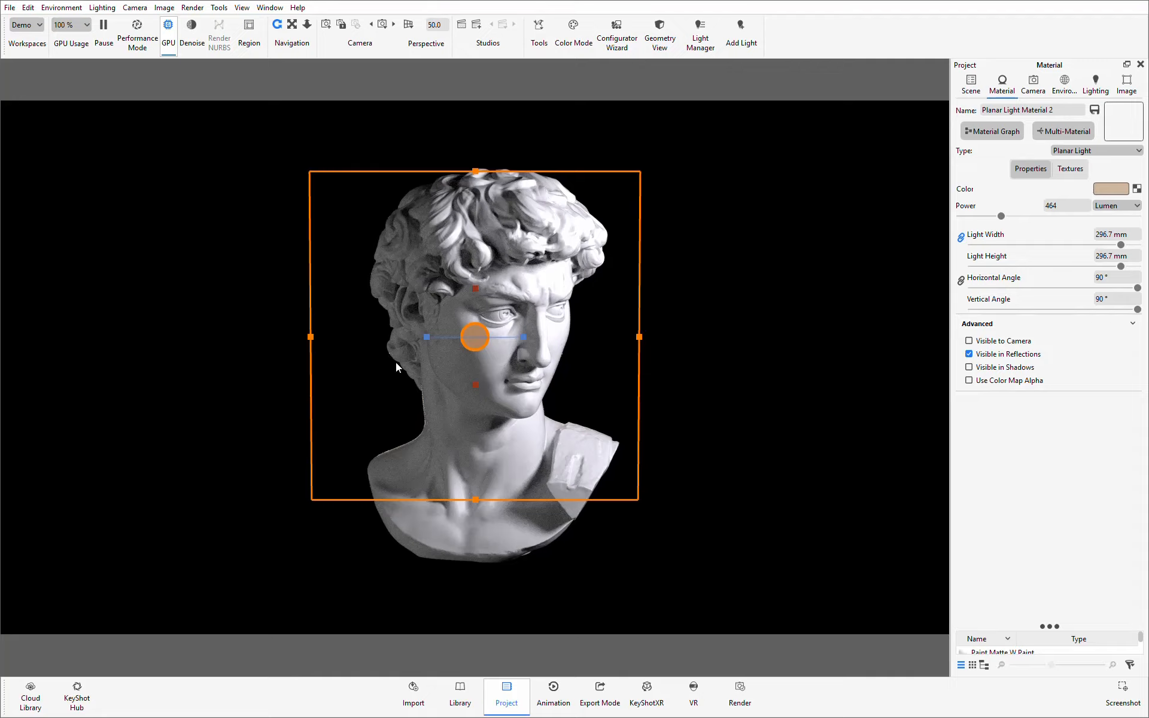
pyautogui.moveTo(1001, 217); pyautogui.dragTo(993, 216)
pyautogui.click(971, 84)
pyautogui.click(118, 312)
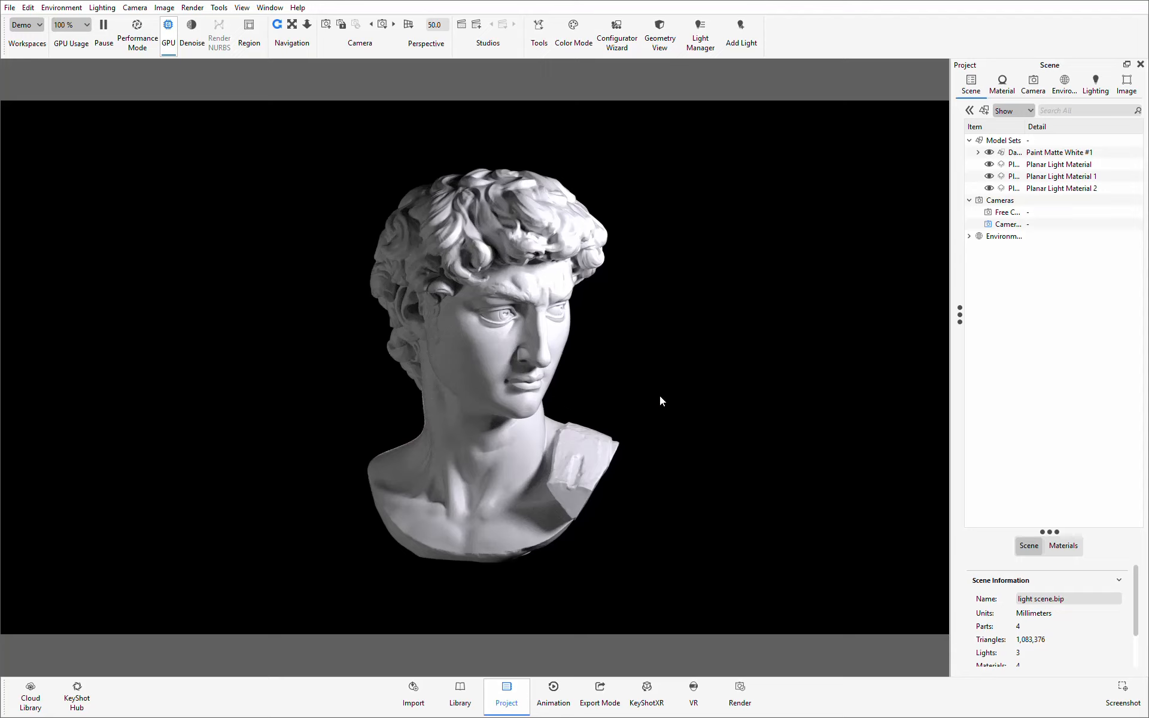
# Duplicate the original pin-lit environment and disable Gradient Pin #1 and Pin #1 in the copy.
pyautogui.click(1065, 85)
pyautogui.click(1019, 110)
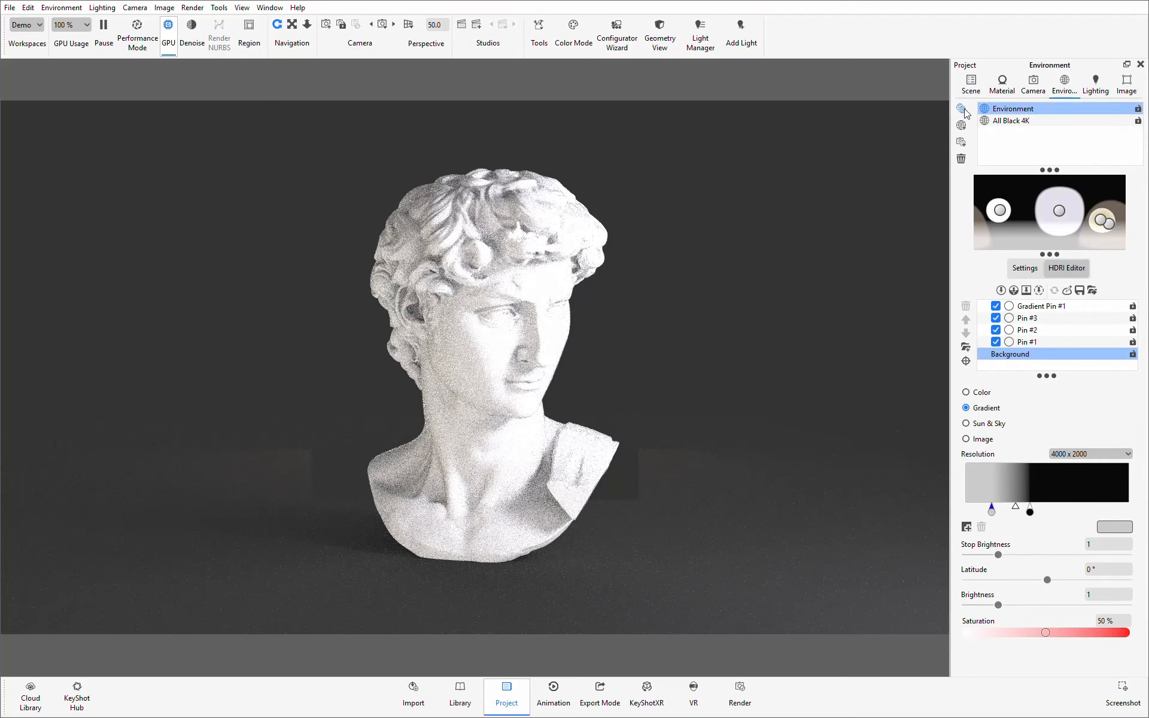
pyautogui.click(962, 109)
pyautogui.click(1021, 134)
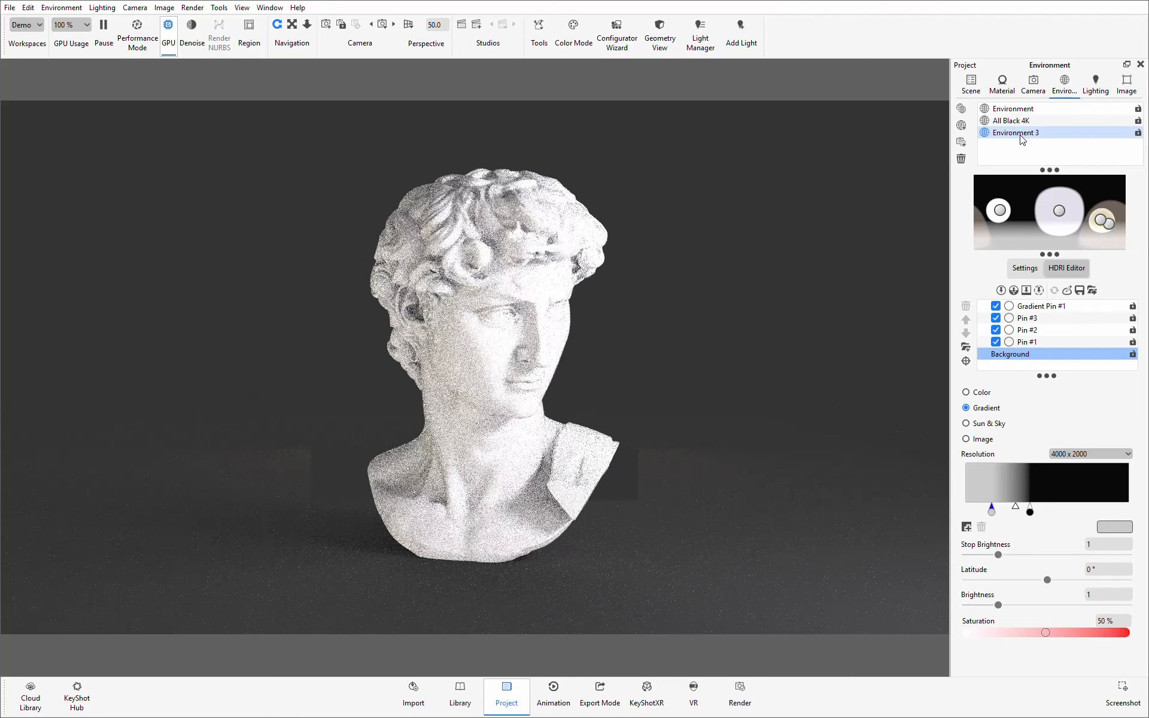
pyautogui.click(996, 307)
pyautogui.click(996, 343)
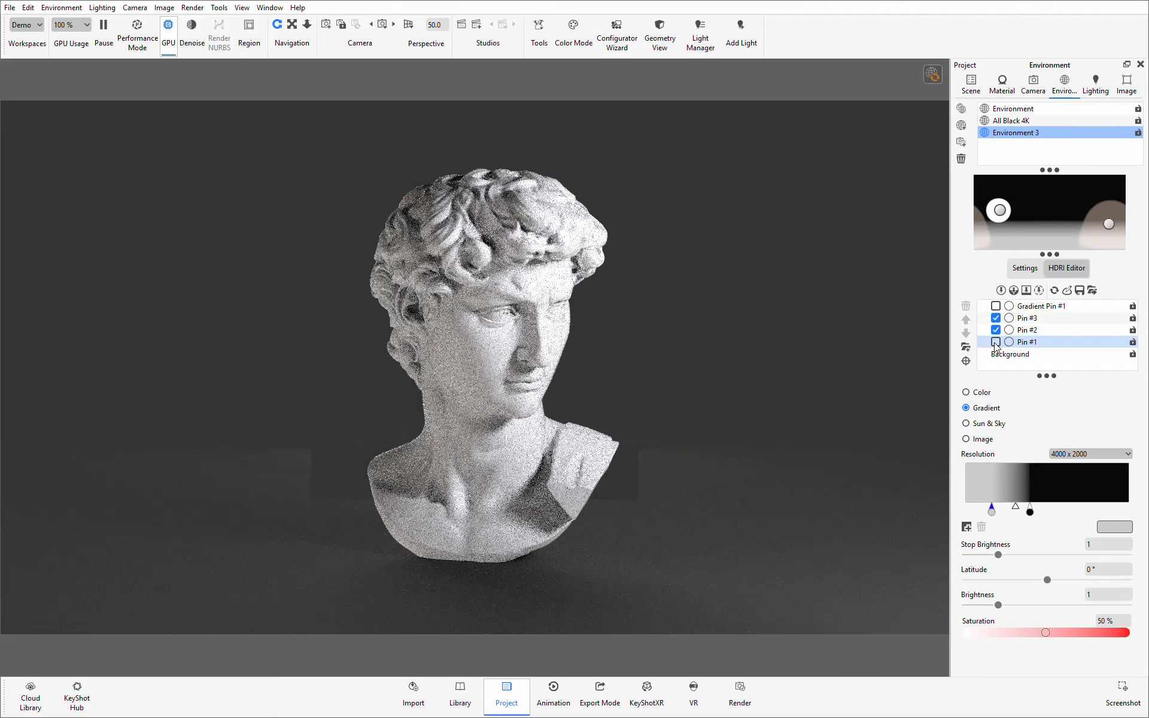
# Hide all three planar lights in the scene.
pyautogui.click(975, 89)
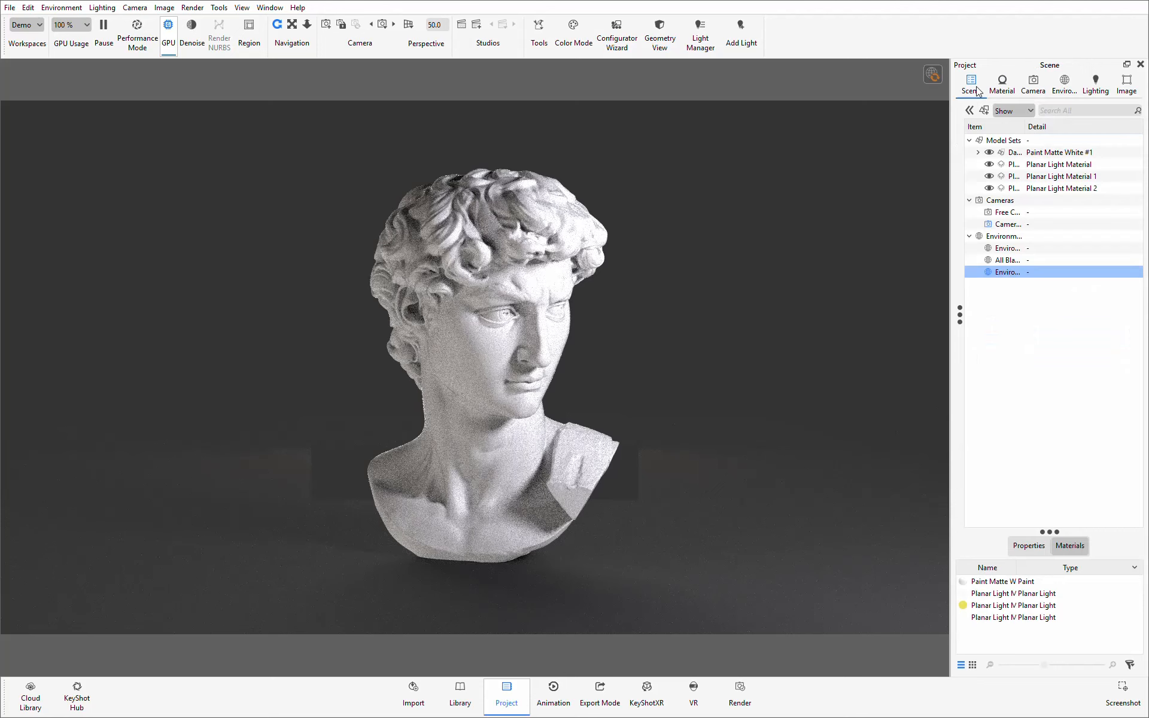
pyautogui.click(989, 166)
pyautogui.click(990, 176)
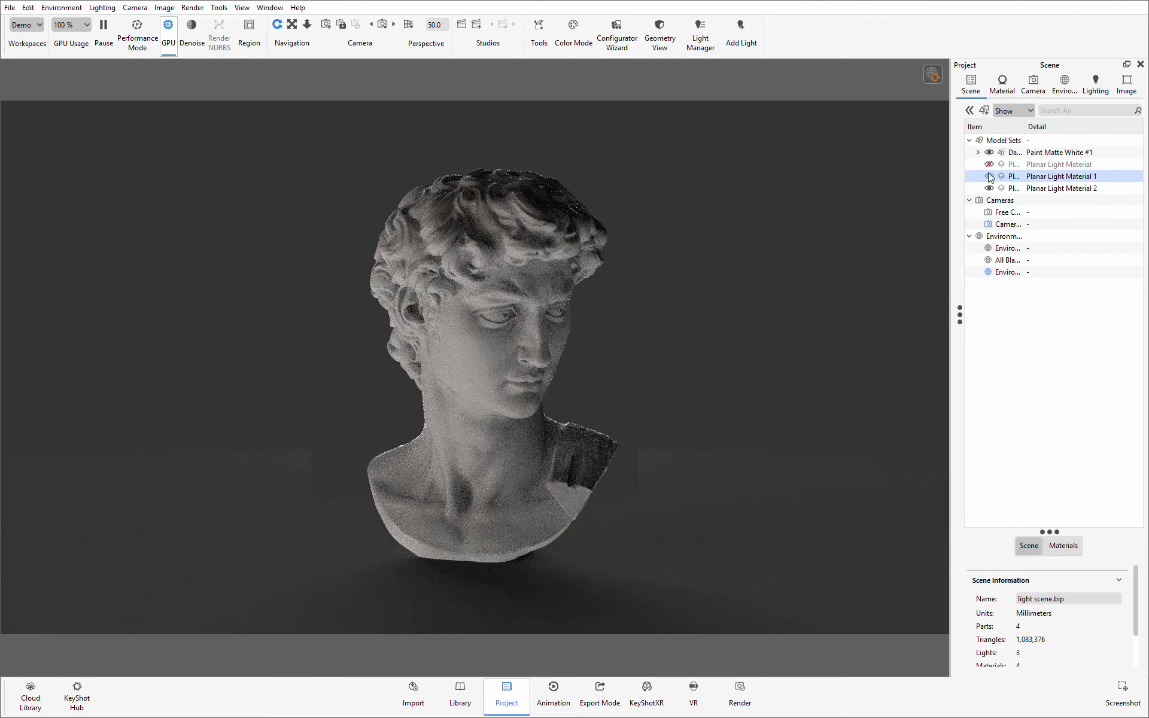
pyautogui.click(989, 188)
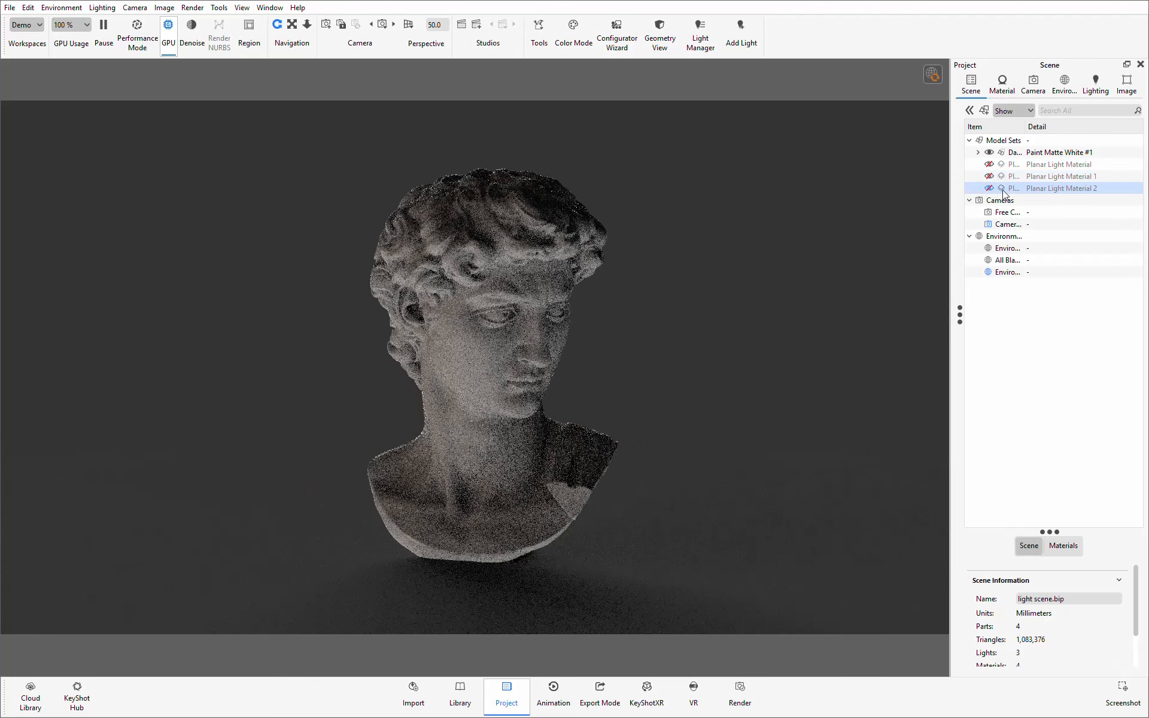
# Show the planar light that uses Planar Light Material again.
pyautogui.moveTo(1025, 190)
pyautogui.click(1010, 165)
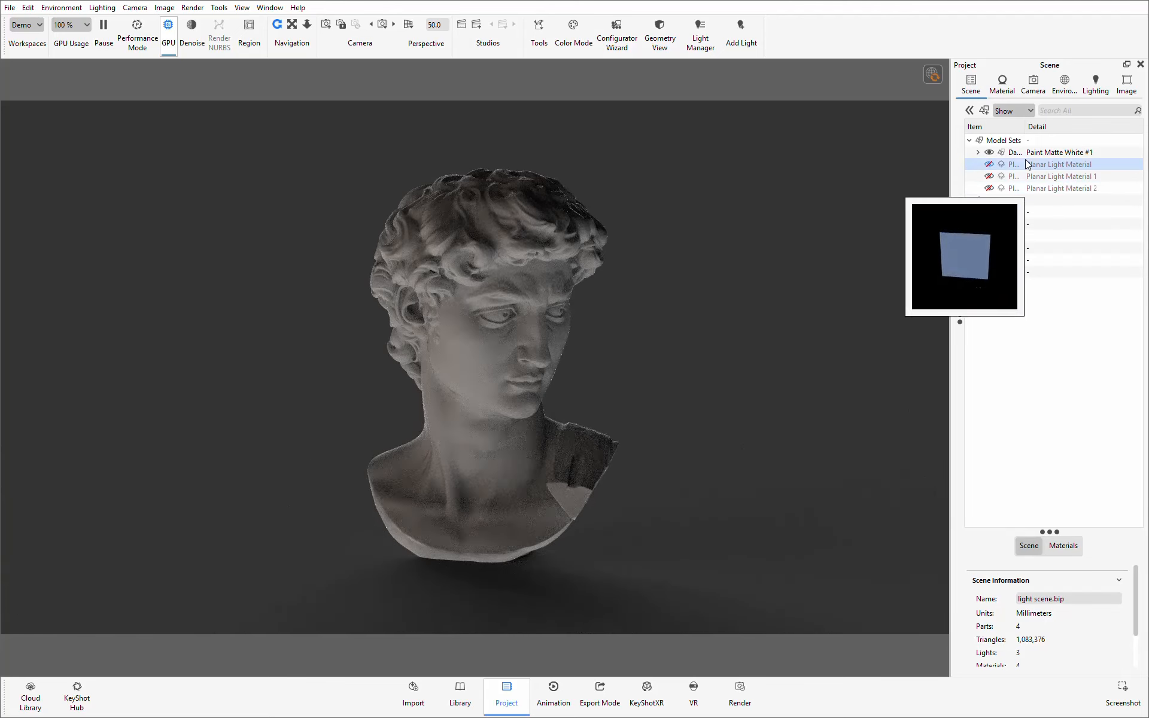
pyautogui.click(990, 164)
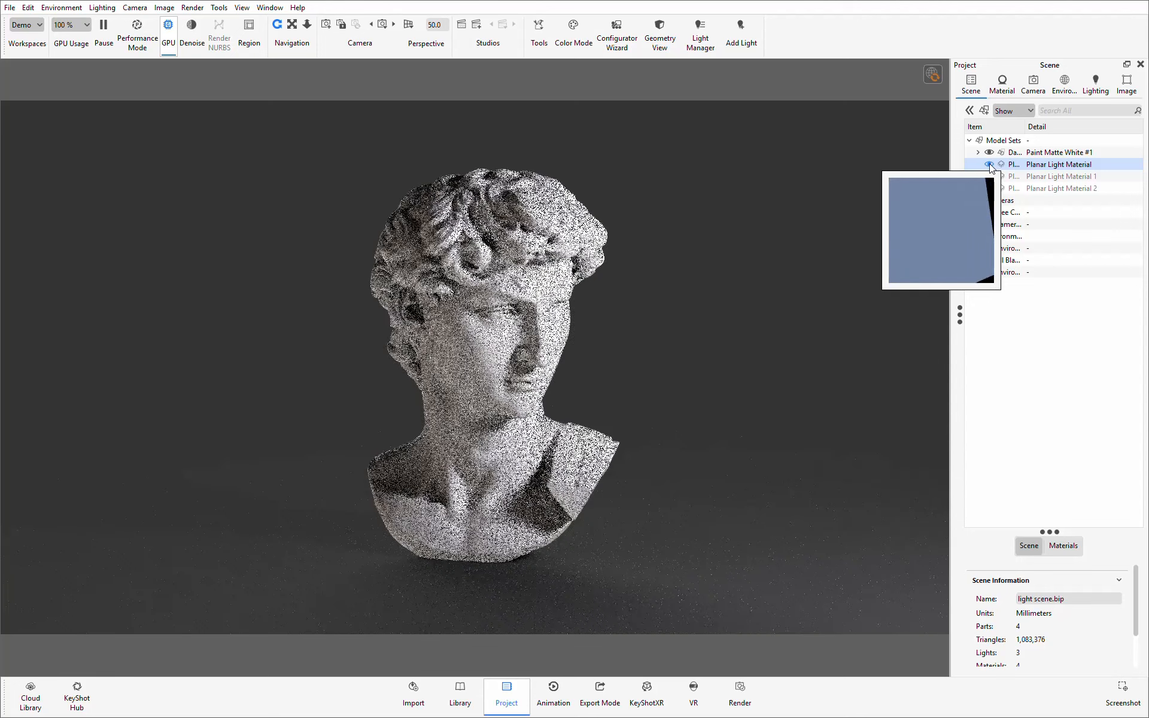